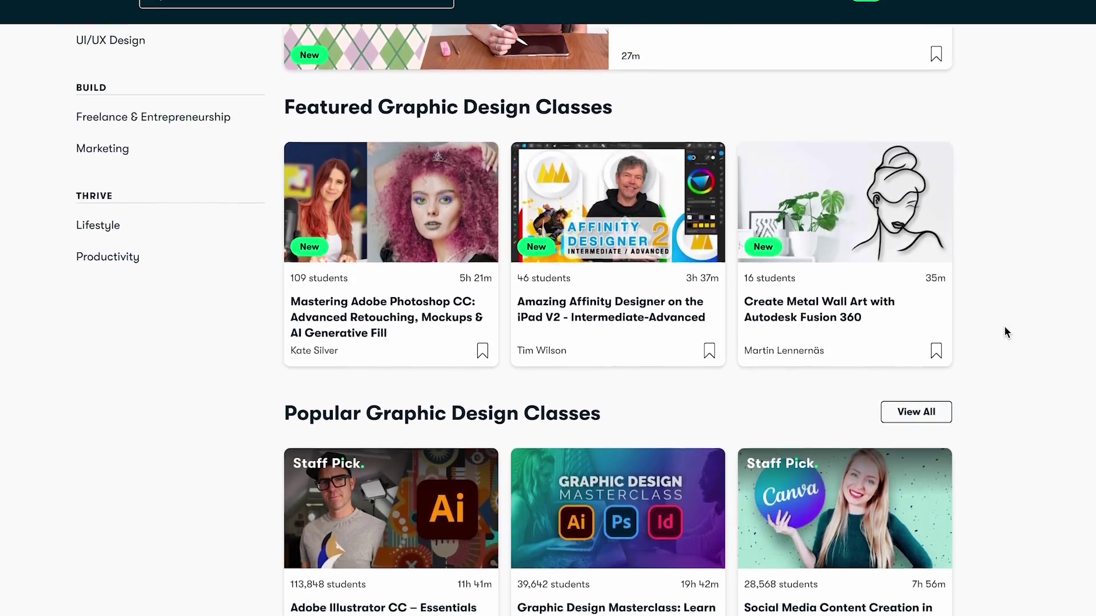
pyautogui.scroll(-5, 1005, 329)
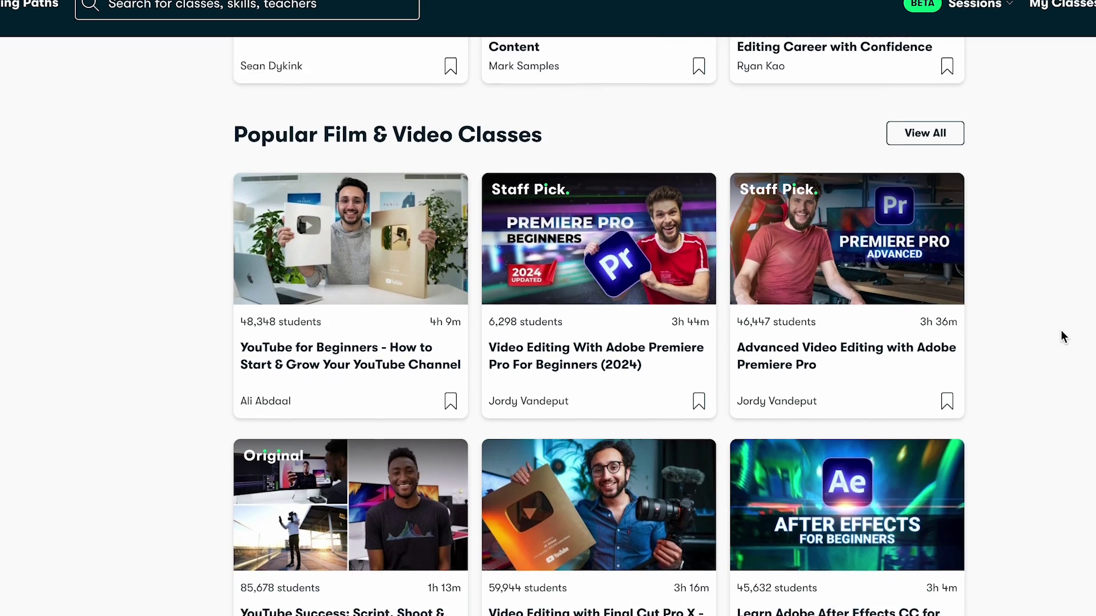
pyautogui.scroll(-2, 1059, 335)
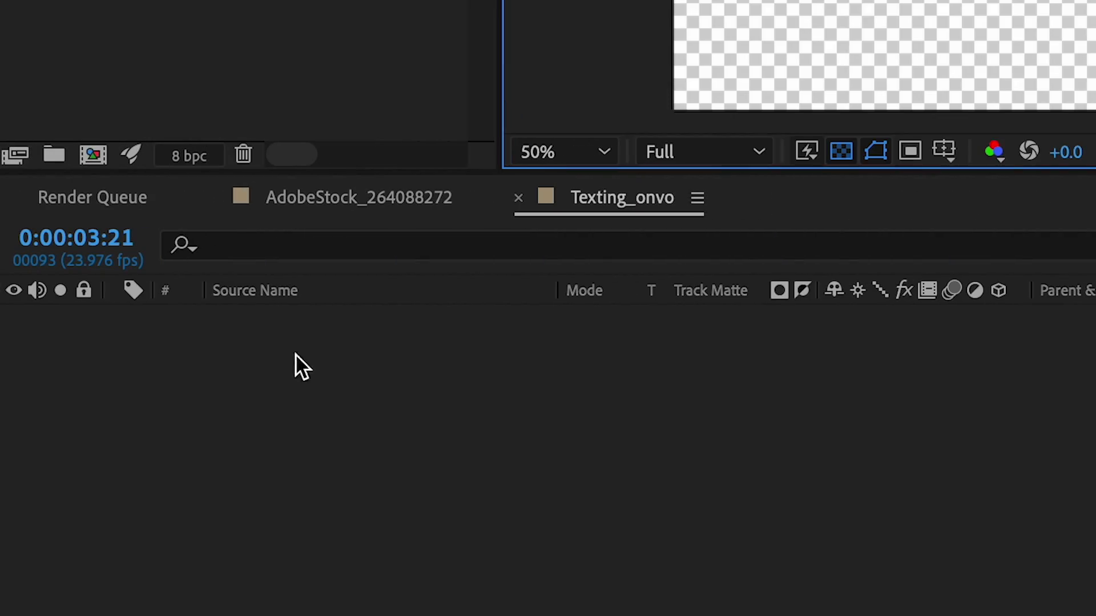
# - Add a white solid layer as the background of the Texting_onvo composition
pyautogui.rightClick(295, 354)
pyautogui.moveTo(485, 375)
pyautogui.click(740, 461)
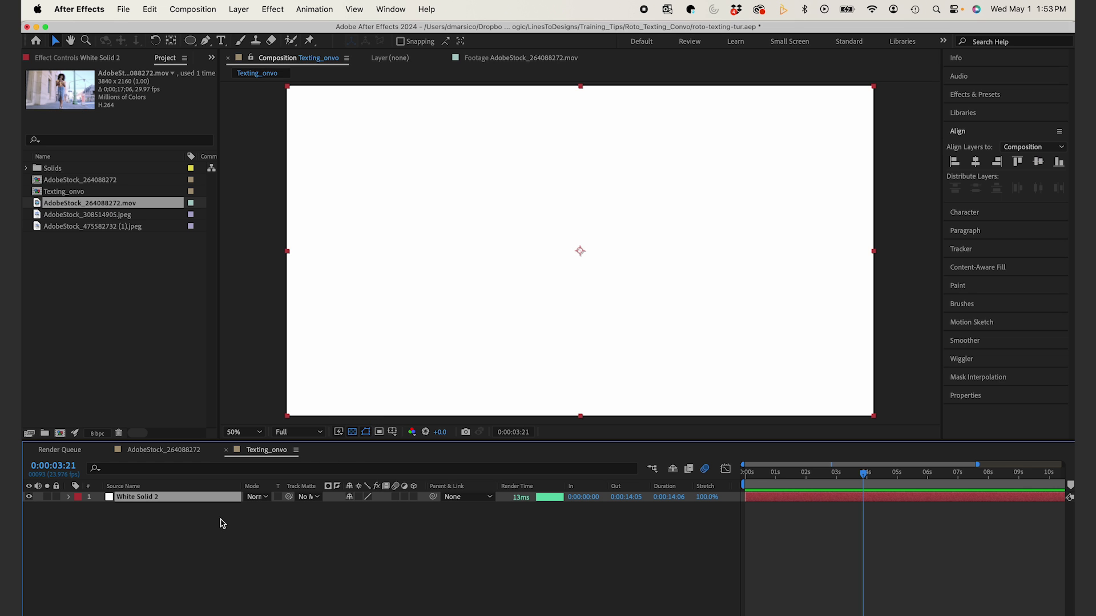
# - Draw a wide blue rectangle on its own shape layer in the upper middle of the white composition
pyautogui.click(222, 523)
pyautogui.click(190, 41)
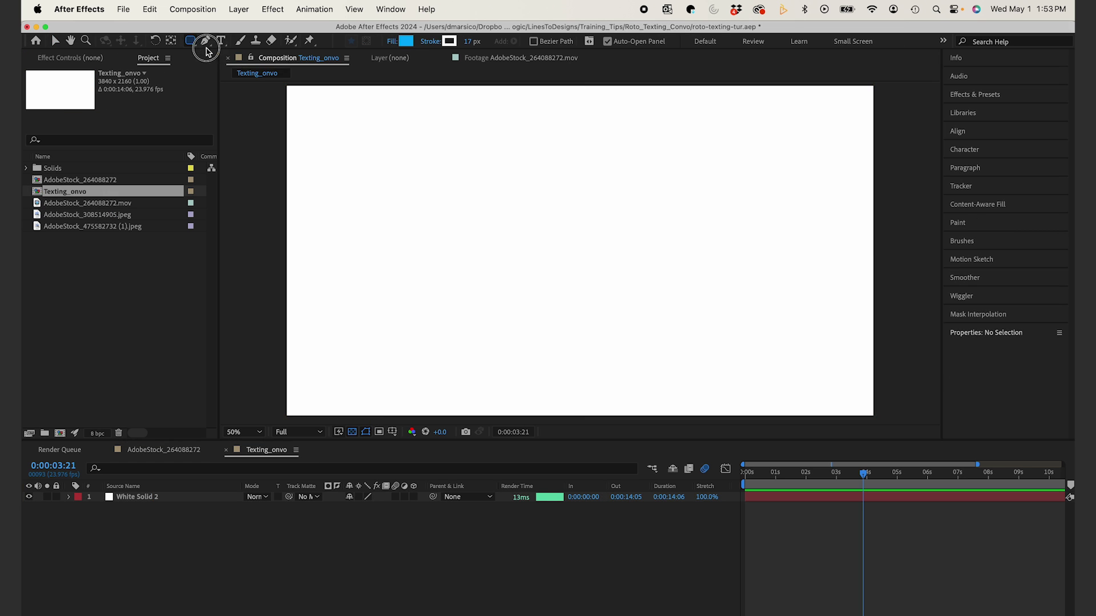
pyautogui.moveTo(191, 42); pyautogui.dragTo(221, 46)
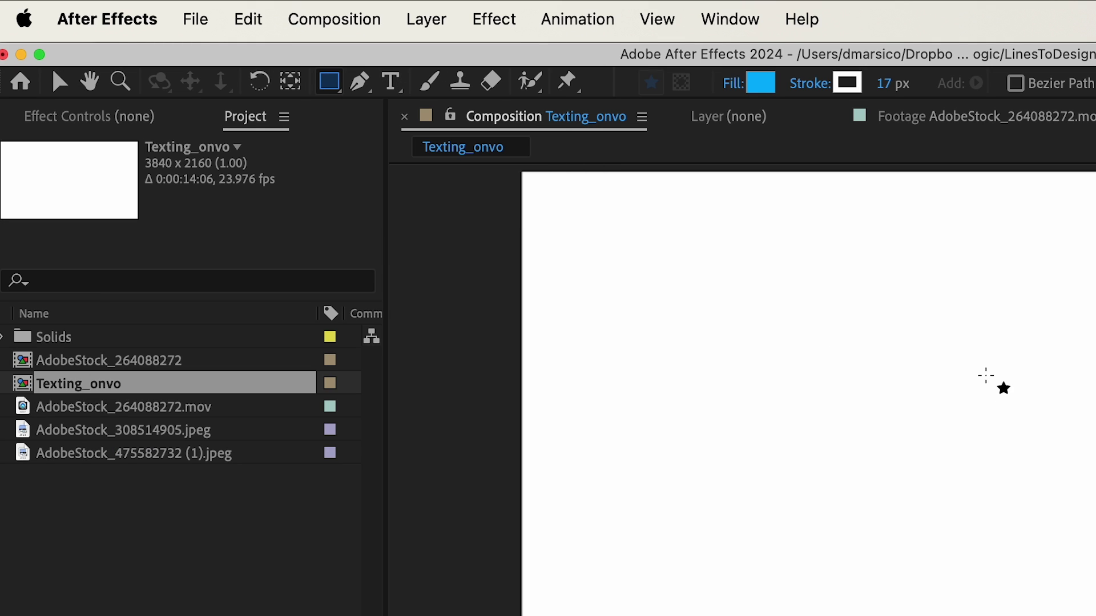
pyautogui.moveTo(956, 360); pyautogui.dragTo(1095, 468)
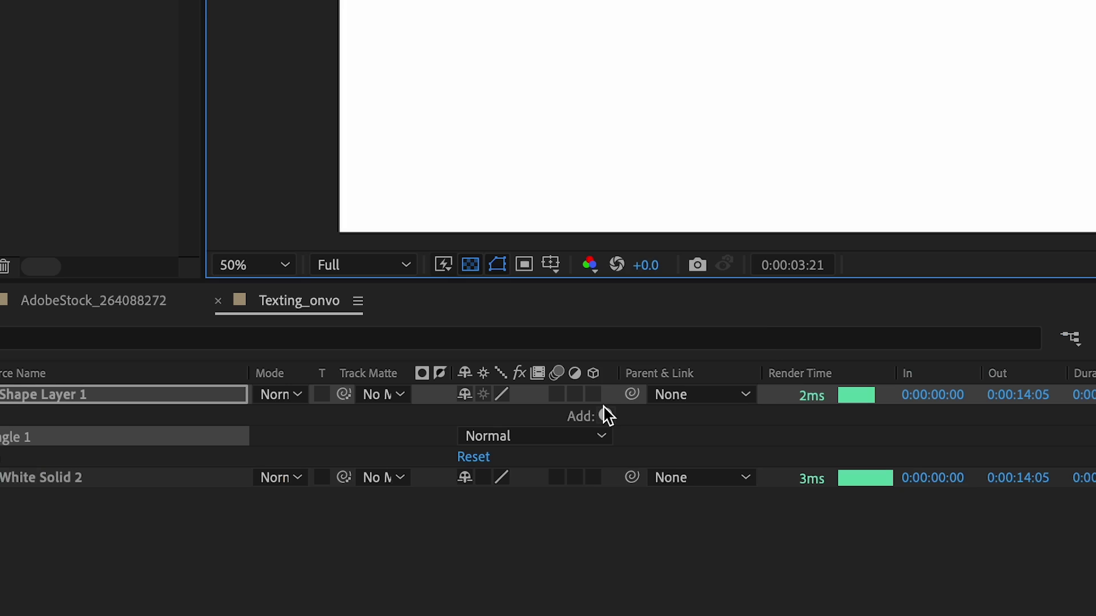
# - Add Round Corners to the rectangle and increase the radius so it looks like a message bubble
pyautogui.click(419, 507)
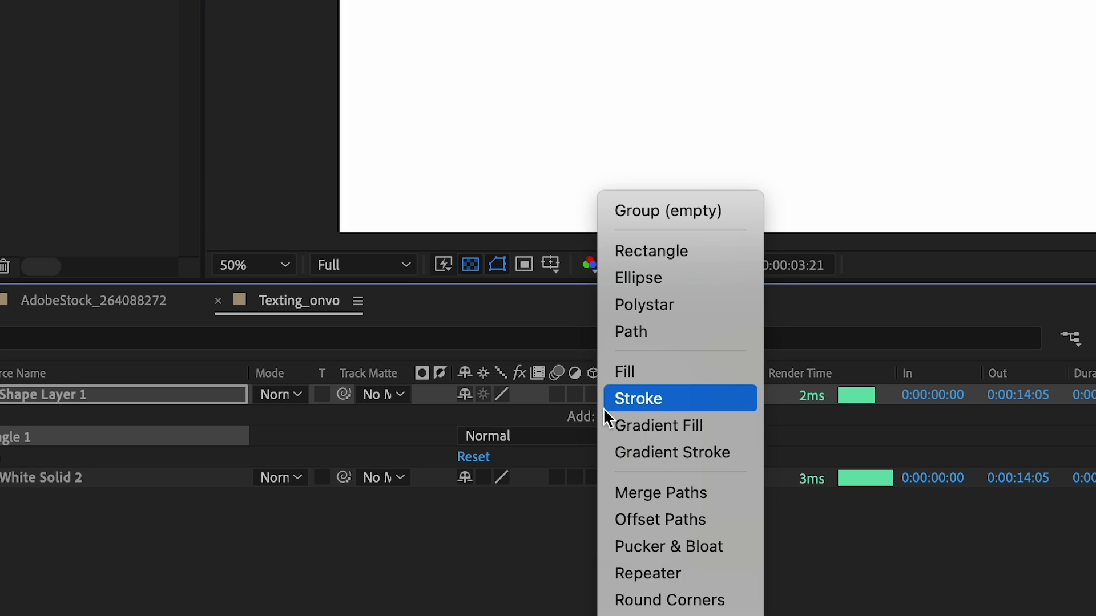
pyautogui.click(660, 601)
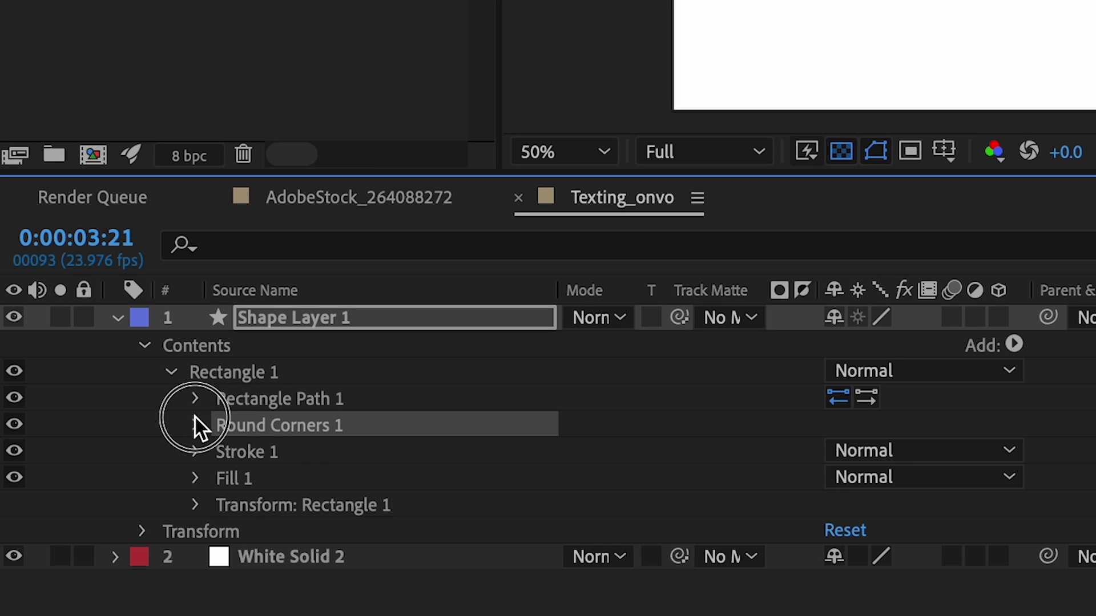
pyautogui.click(196, 424)
pyautogui.click(838, 451)
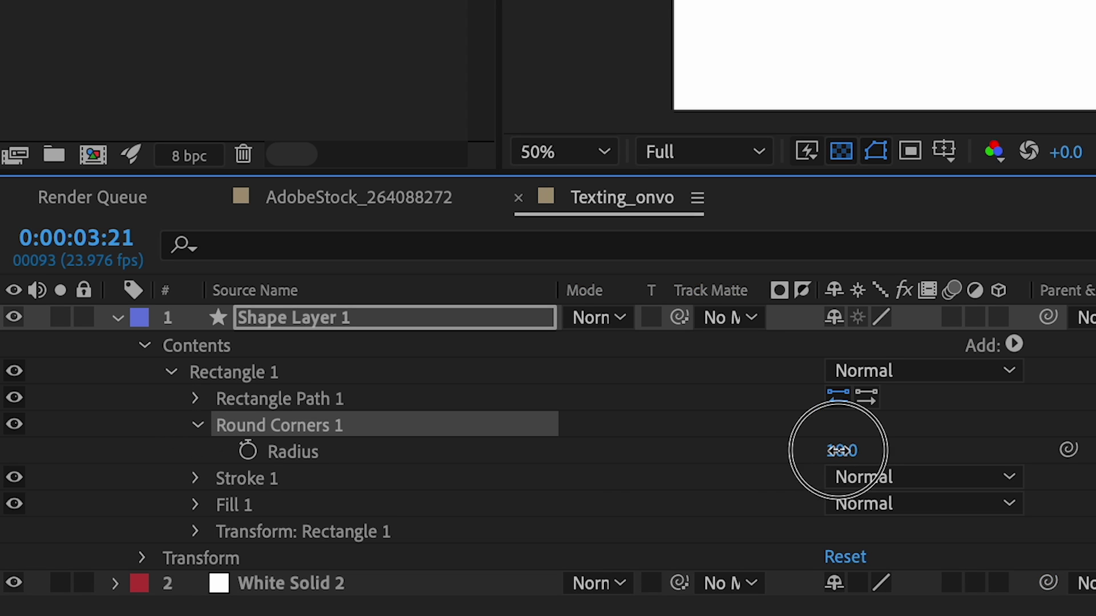
pyautogui.moveTo(838, 450); pyautogui.dragTo(1002, 451)
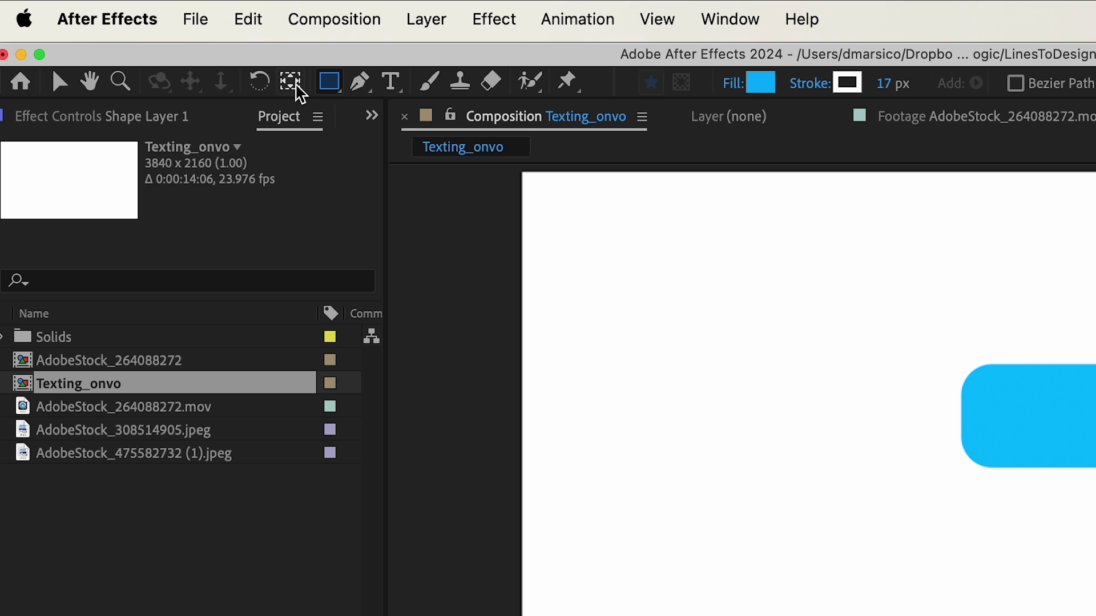
# - Draw a blue circle beside the message bubble and add the text "OMG DID YOU SEE THE NEW VIDEO?!?!" on the bubble
pyautogui.moveTo(334, 88); pyautogui.dragTo(416, 186)
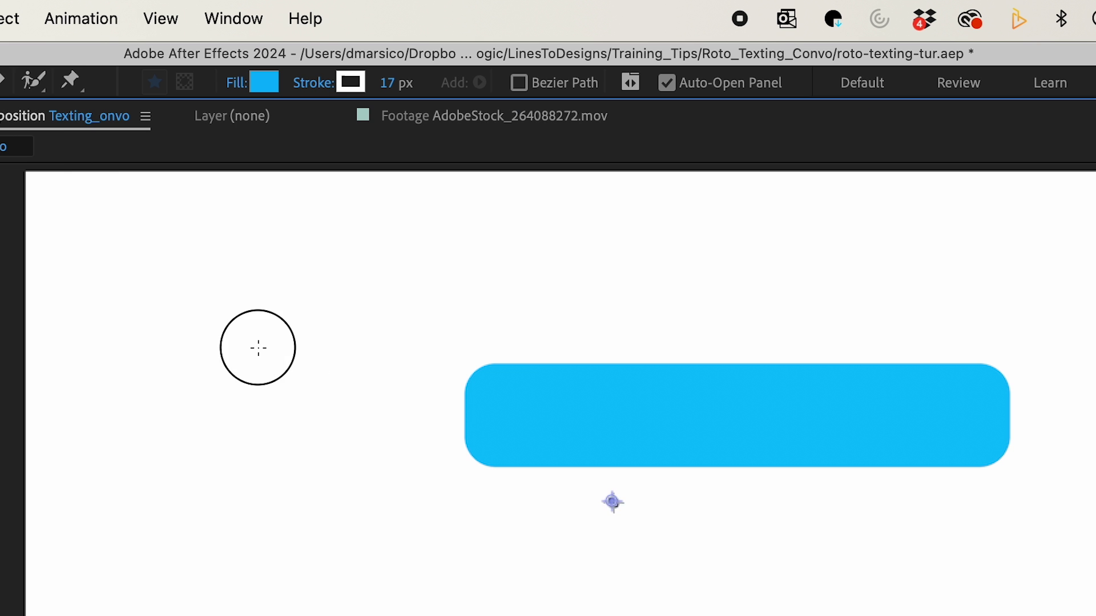
pyautogui.moveTo(258, 347); pyautogui.dragTo(398, 455)
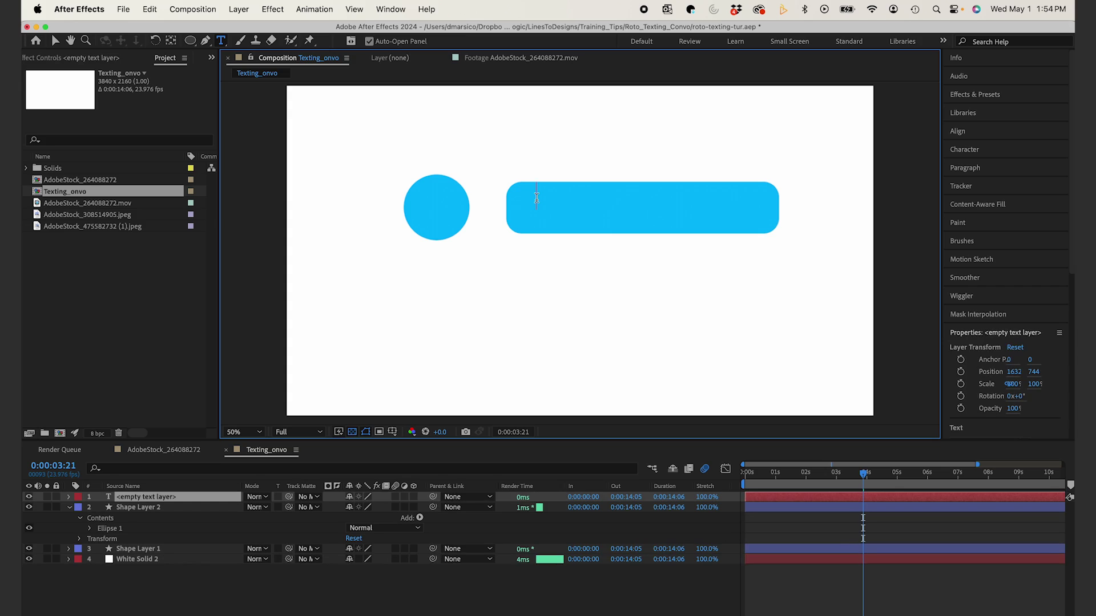
pyautogui.click(1020, 393)
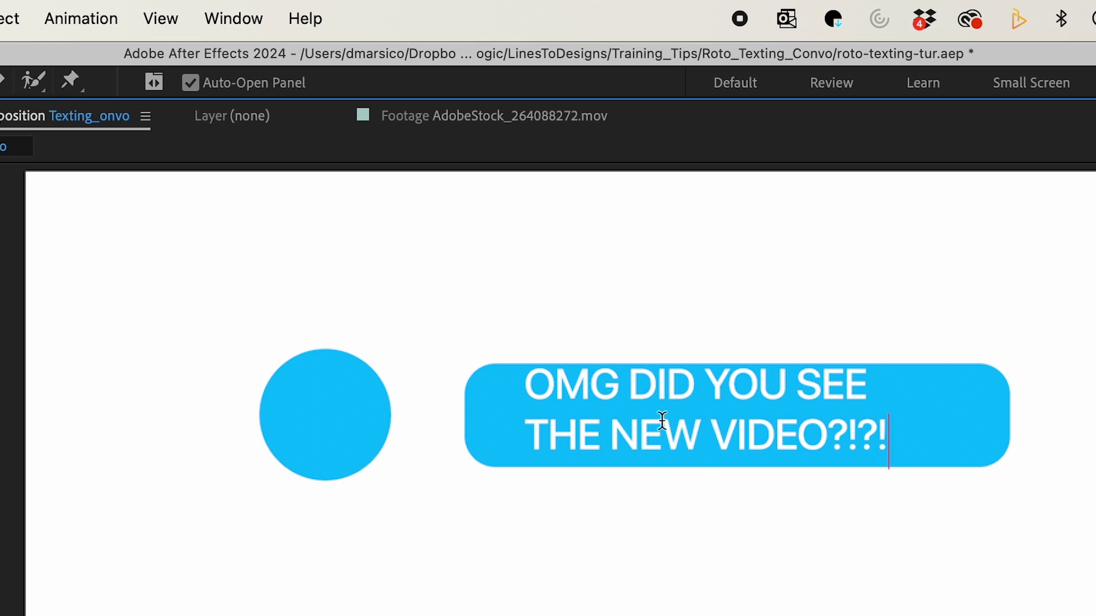
pyautogui.click(631, 391)
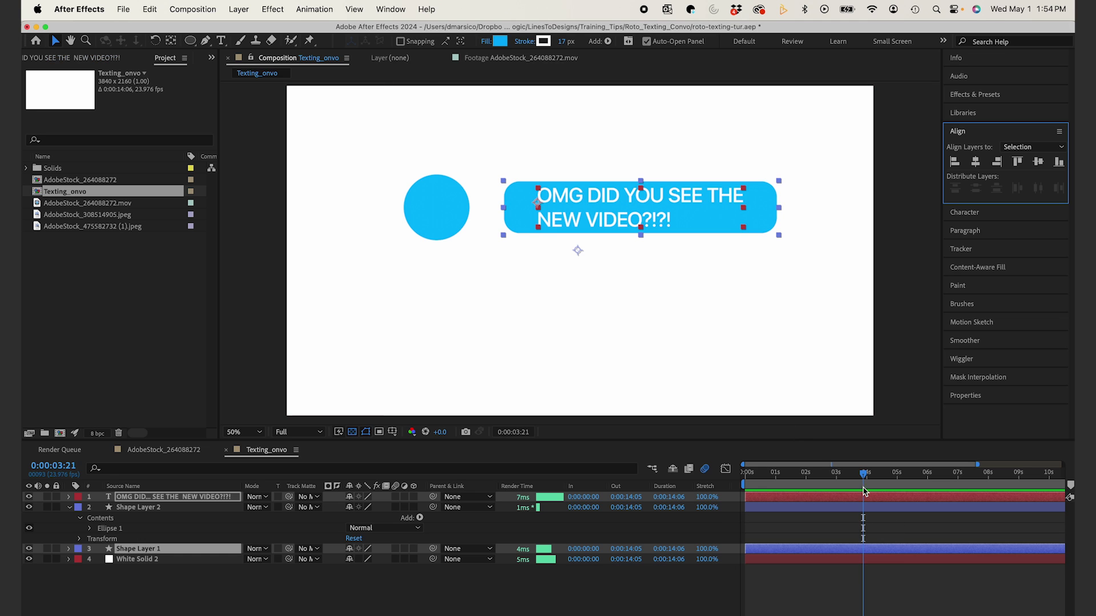
# - Place AdobeStock_308514905.jpeg over the circle at 14% scale and use the circle's shape layer as its track matte
pyautogui.click(77, 215)
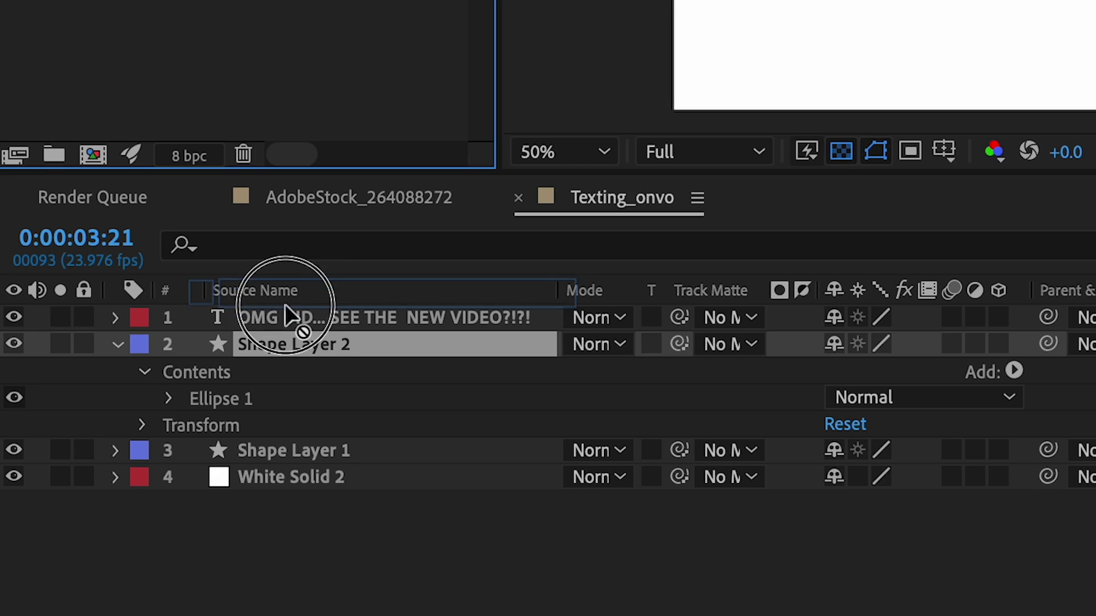
pyautogui.moveTo(285, 304); pyautogui.dragTo(286, 316)
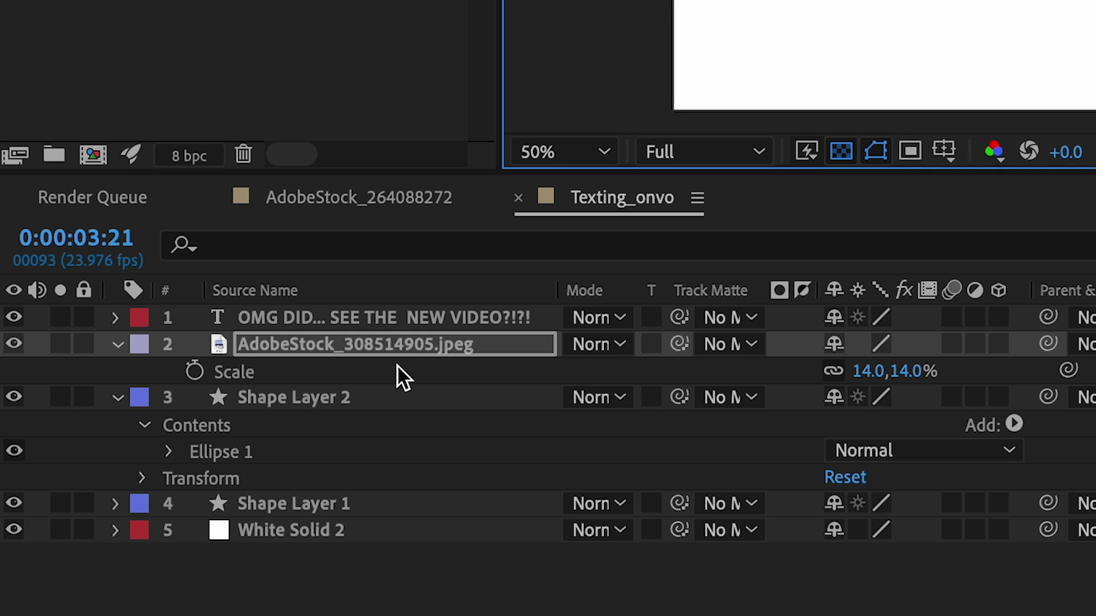
pyautogui.moveTo(685, 346); pyautogui.dragTo(555, 409)
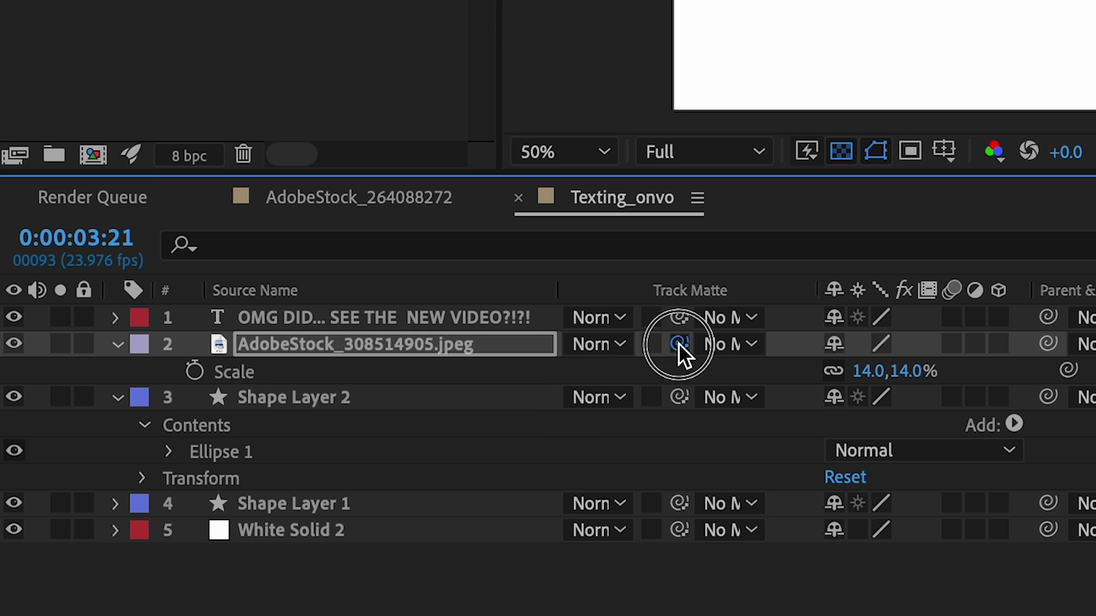
pyautogui.moveTo(580, 384); pyautogui.dragTo(566, 392)
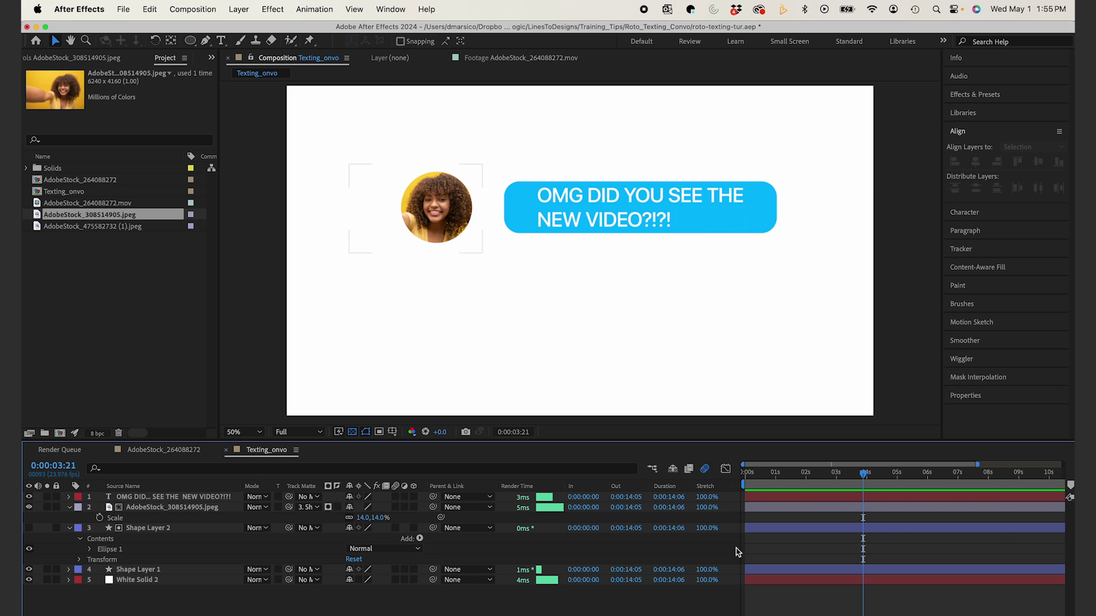
# - Pre-compose the portrait image and its circle matte layer together as Pre-comp 1
pyautogui.click(201, 512)
pyautogui.keyDown('shift'); pyautogui.click(200, 528); pyautogui.keyUp('shift')
pyautogui.rightClick(200, 527)
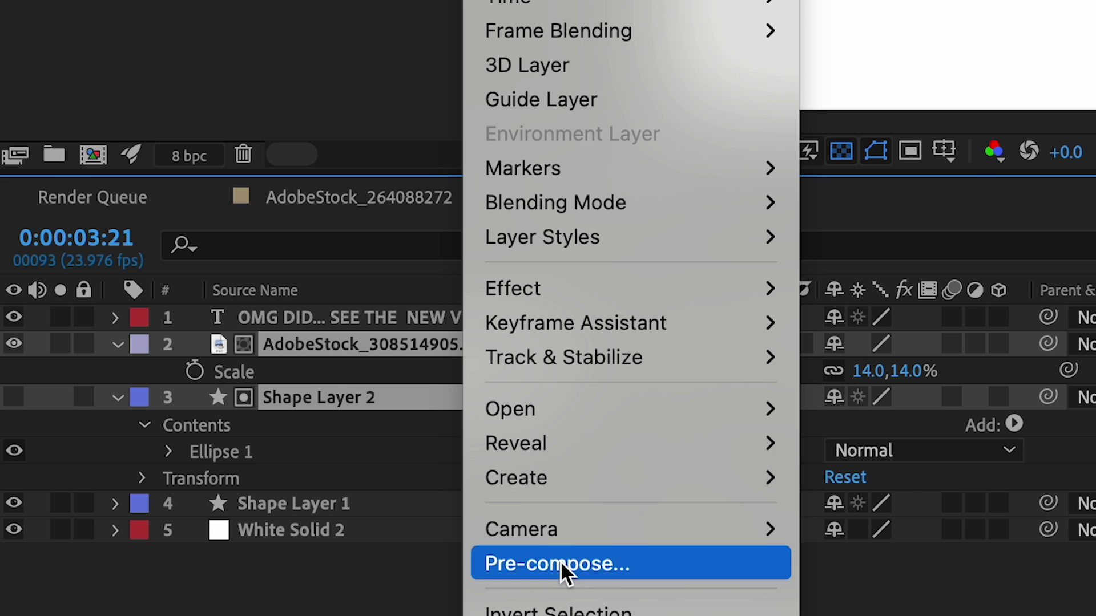
pyautogui.click(560, 561)
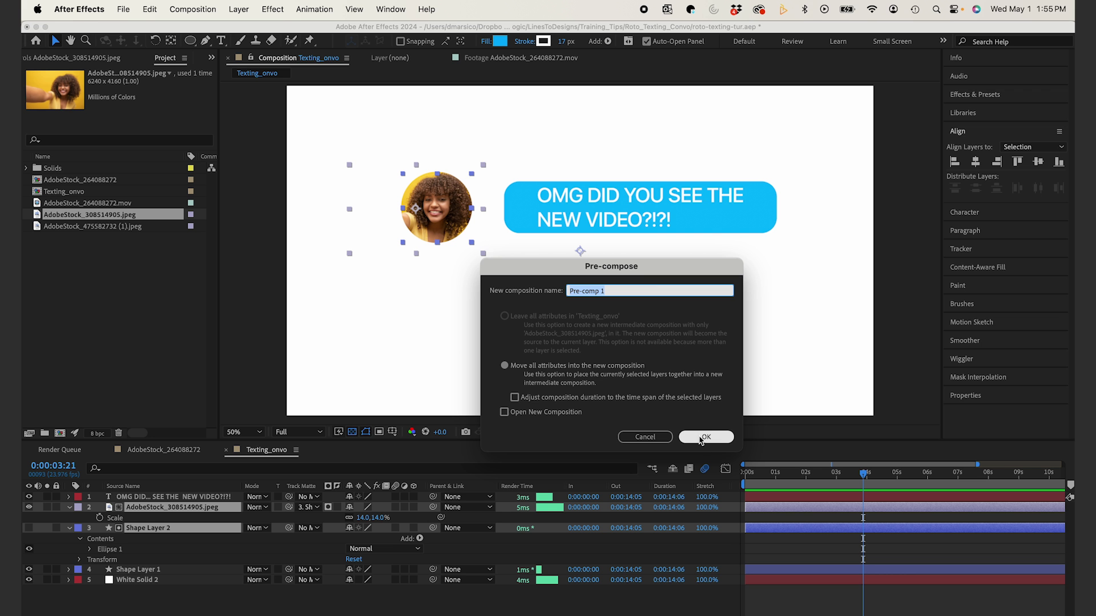
pyautogui.press('Return')
# - Centre Pre-comp 1's anchor point on the portrait and keyframe its position and scale, growing from 0% to 100% at 0:00:03:21
pyautogui.press('s')
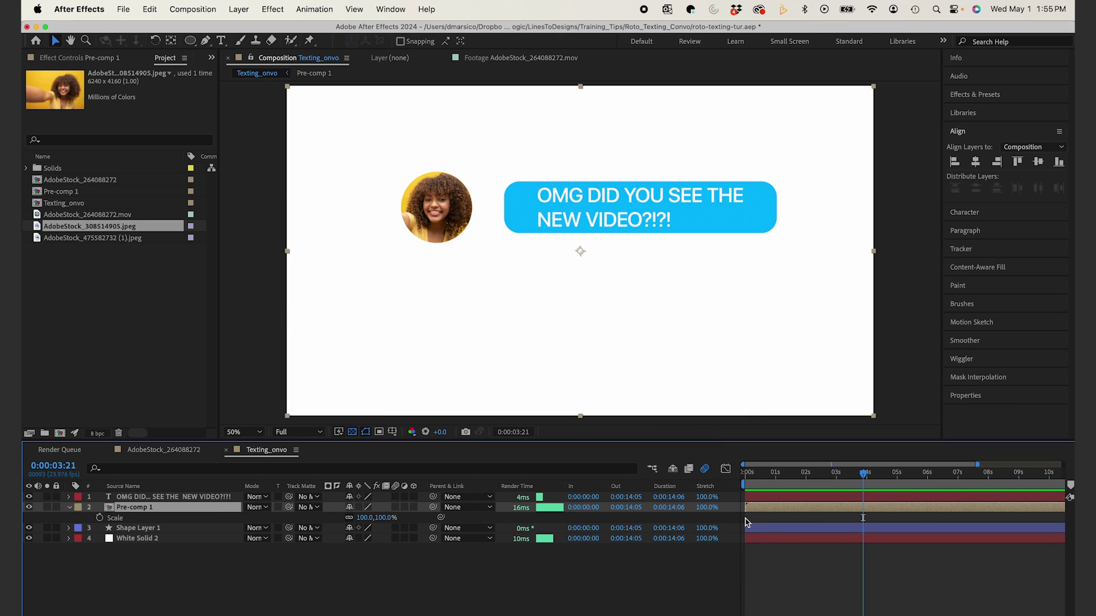
pyautogui.click(580, 252)
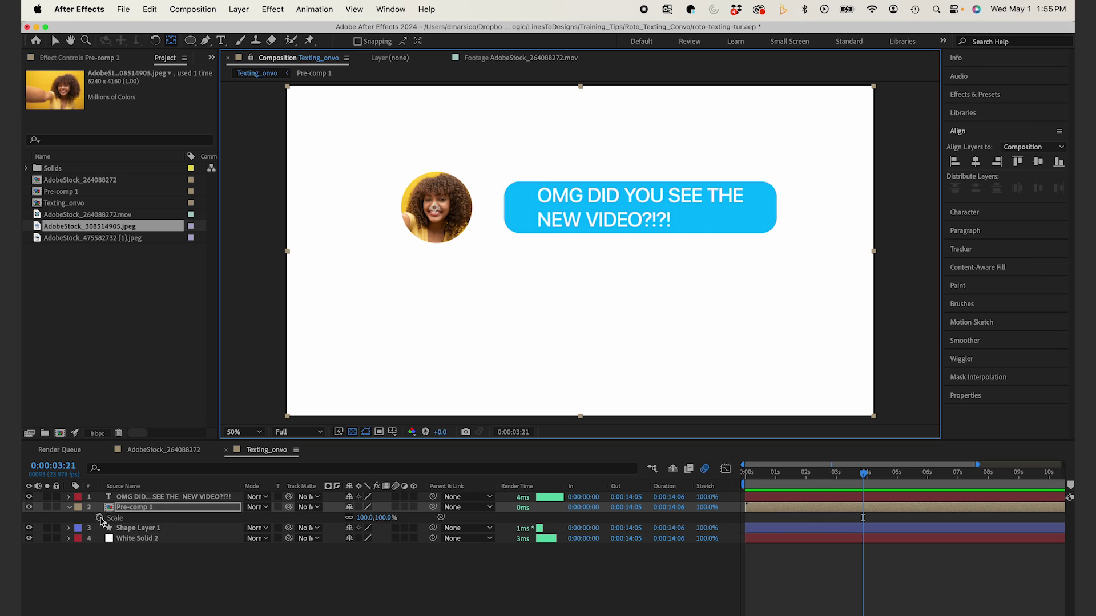
pyautogui.click(100, 517)
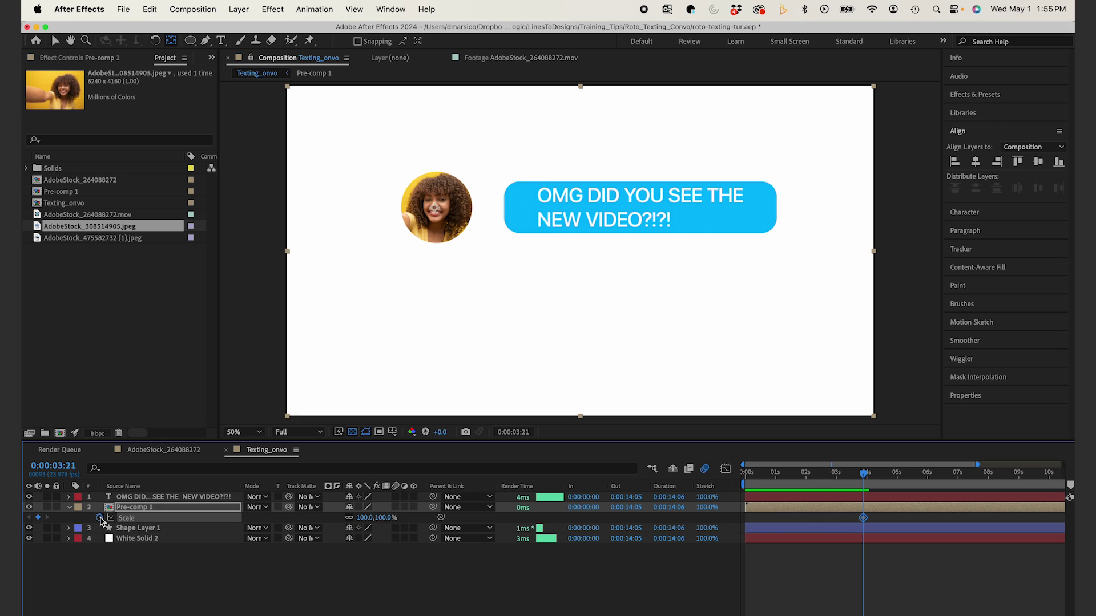
pyautogui.hotkey('shift', 'p')
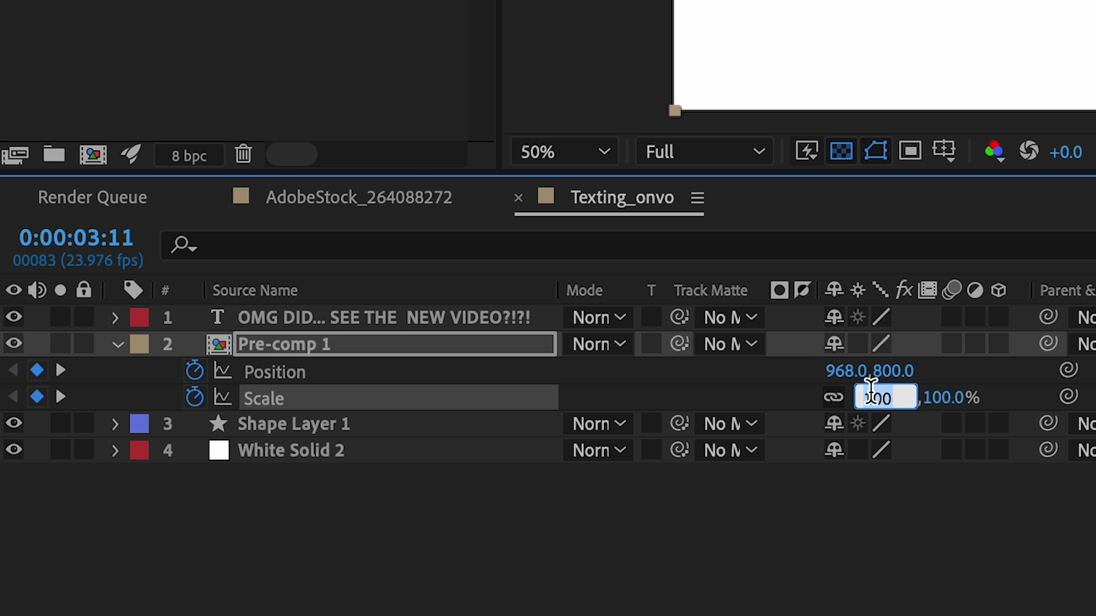
pyautogui.write('0')
pyautogui.press('Return')
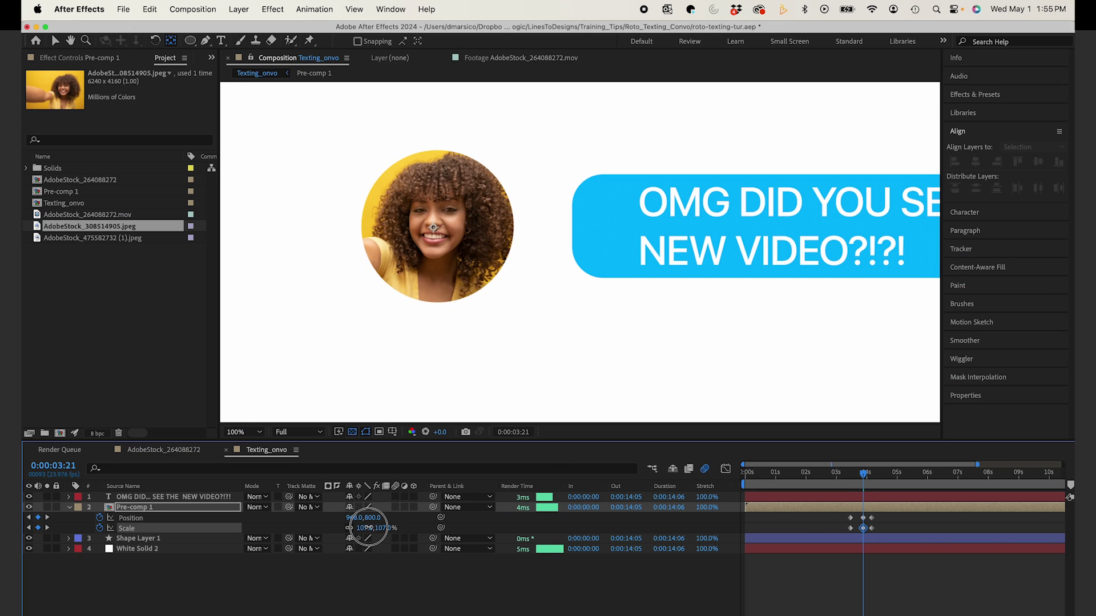
# - Scale the portrait pre-comp to about 107% at 0:00:03:21 and apply Easy Ease In to its final keyframes
pyautogui.moveTo(367, 526); pyautogui.dragTo(371, 528)
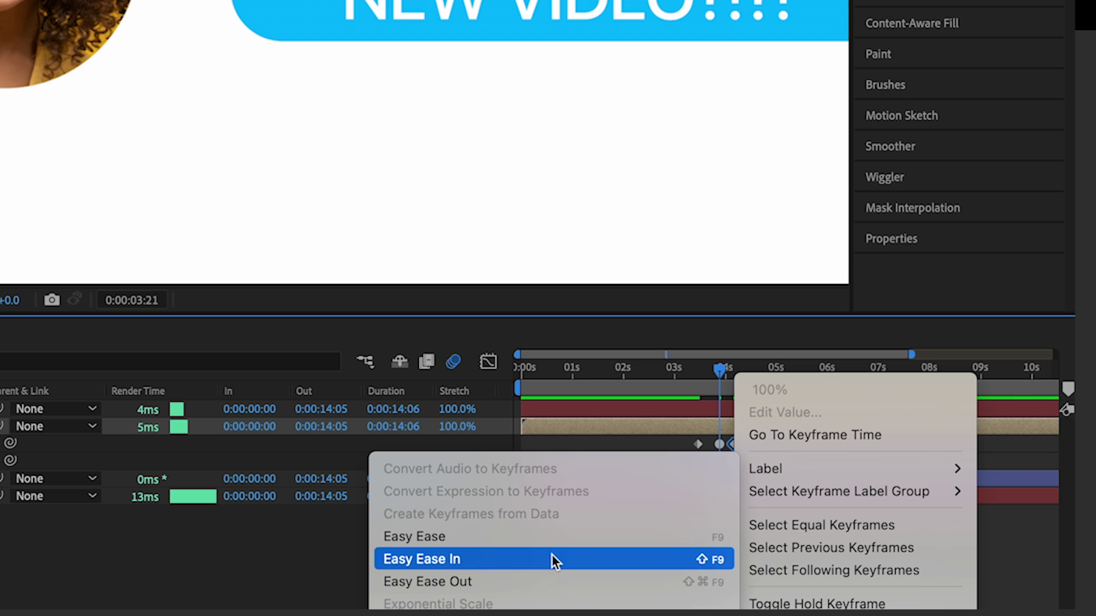
pyautogui.click(553, 560)
pyautogui.rightClick(729, 443)
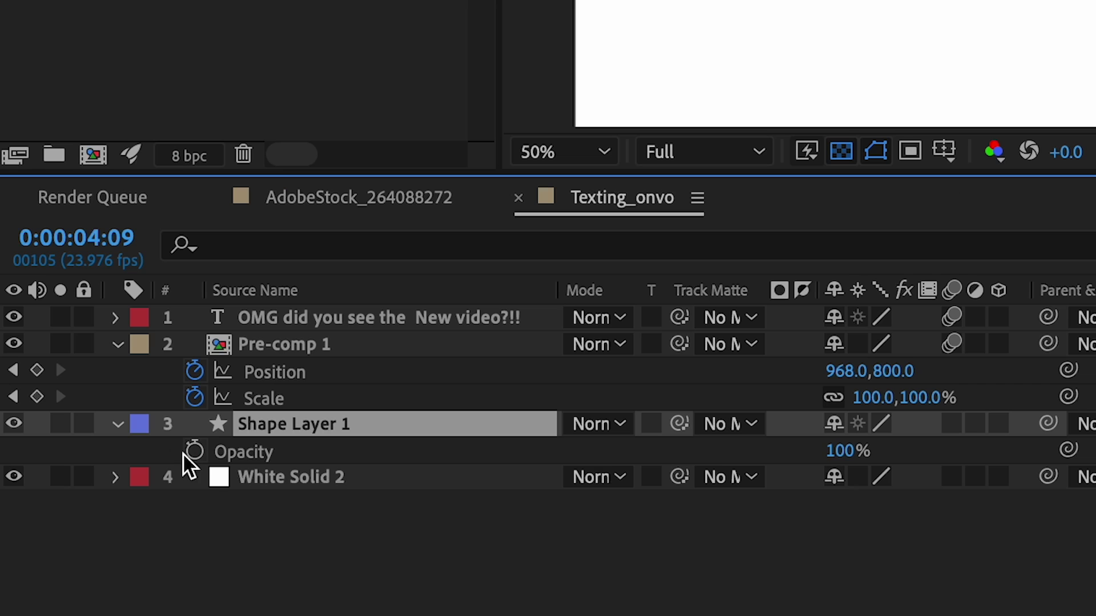
# - Keyframe the opacity of the bubble's Shape Layer 1 to fade in to 100% at 0:00:04:09, and preview the animation
pyautogui.click(99, 549)
pyautogui.moveTo(846, 457); pyautogui.dragTo(790, 456)
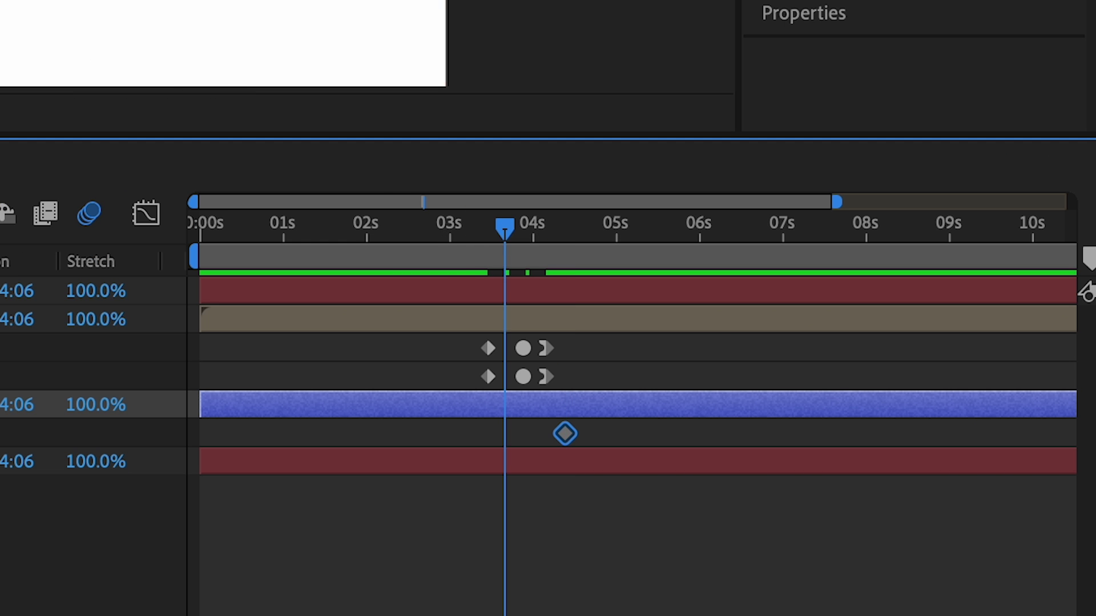
pyautogui.press('space')
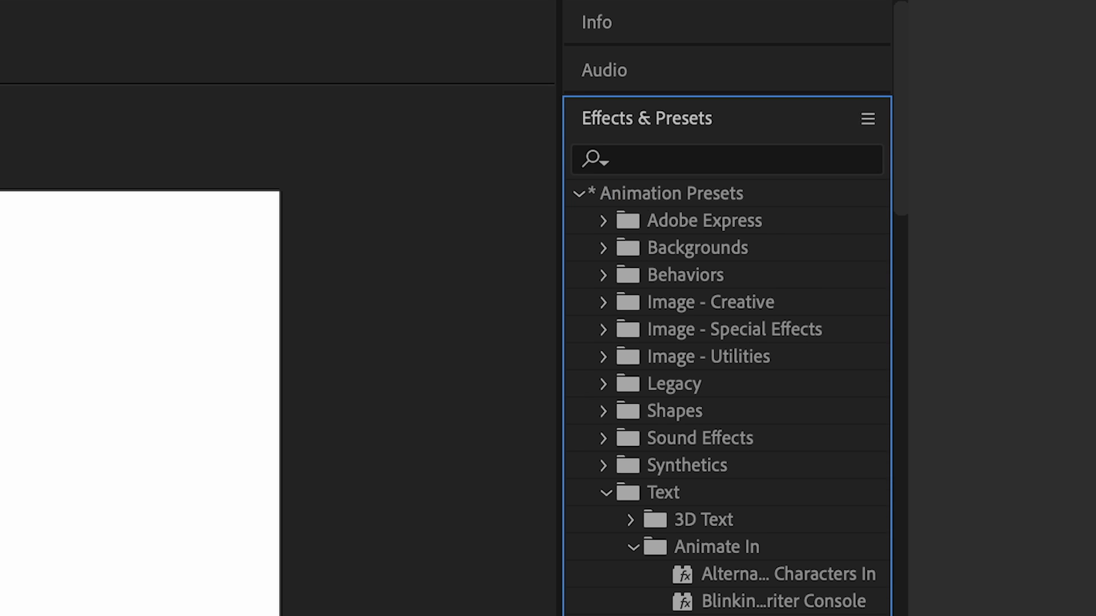
# - Apply a text preset from the Animate In presets to the message text in the blue bubble
pyautogui.scroll(-5, 727, 376)
pyautogui.scroll(-8, 728, 308)
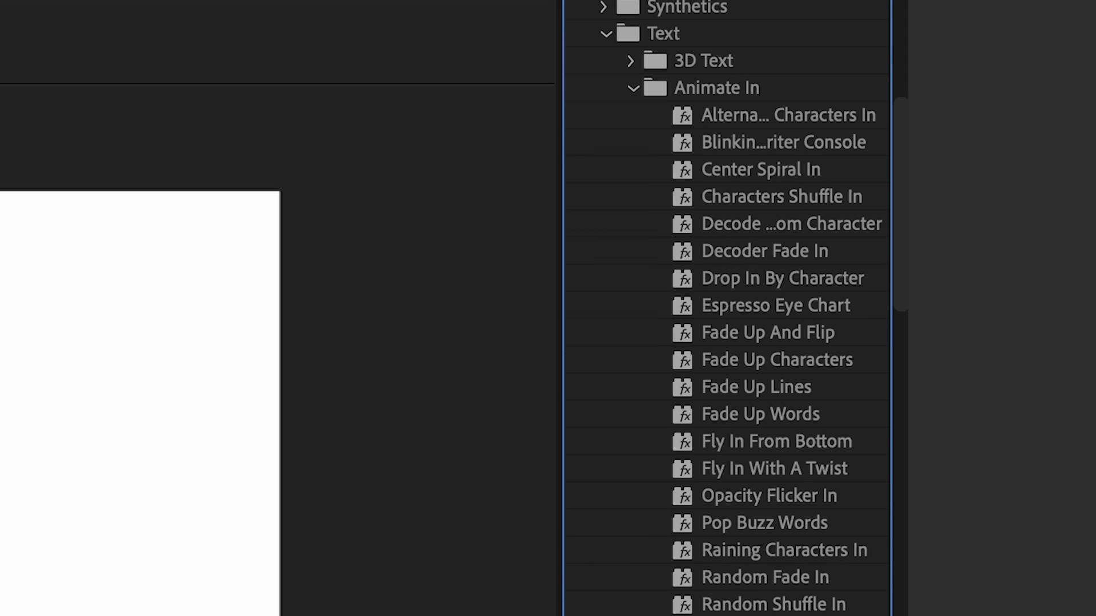
pyautogui.scroll(2, 727, 308)
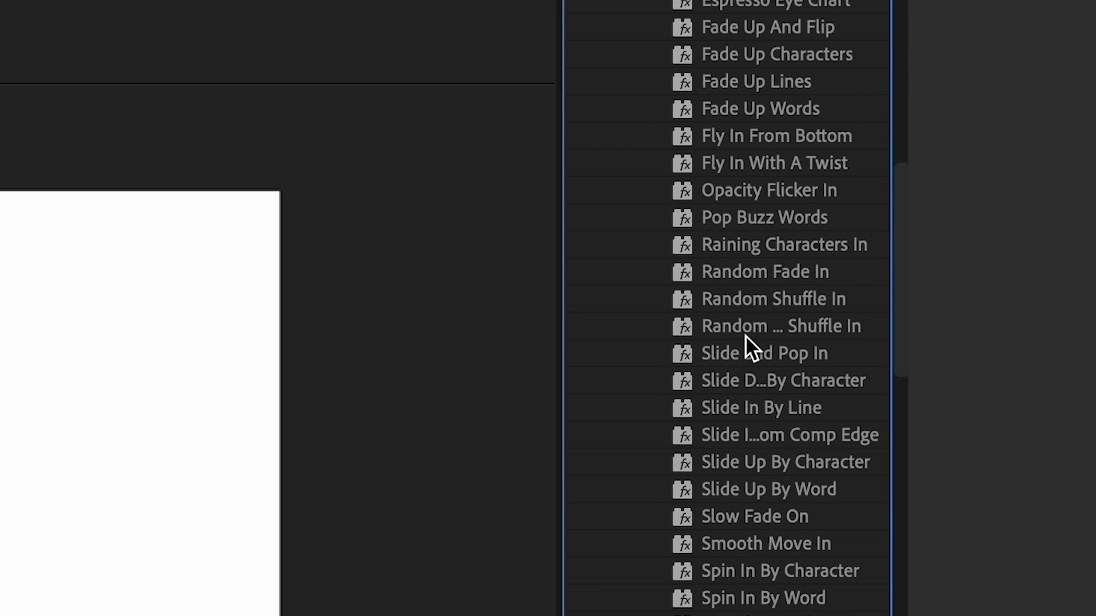
pyautogui.moveTo(780, 76); pyautogui.dragTo(357, 615)
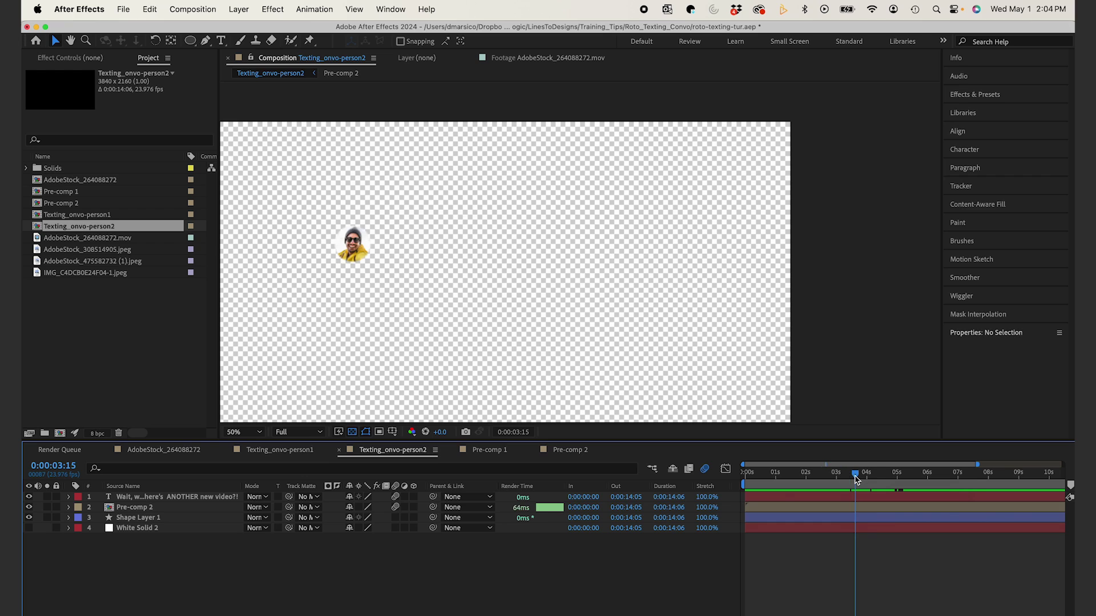
pyautogui.moveTo(855, 476); pyautogui.dragTo(887, 481)
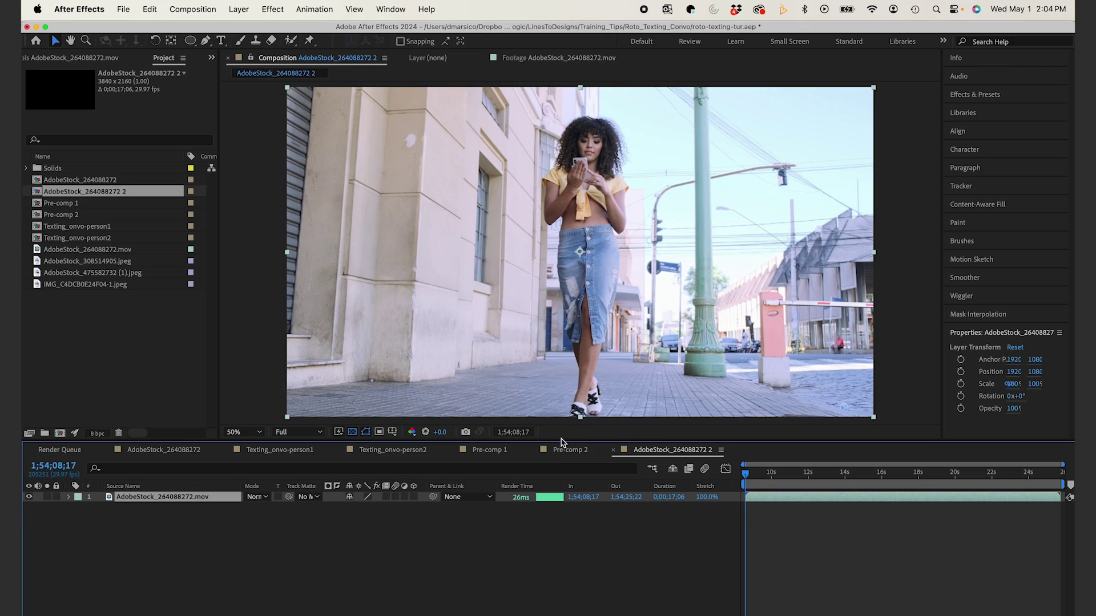
# - Enlarge the composition view, preview the street footage, and run Track Camera on the AdobeStock_264088272.mov layer
pyautogui.moveTo(562, 442); pyautogui.dragTo(562, 497)
pyautogui.click(764, 536)
pyautogui.moveTo(762, 536); pyautogui.dragTo(810, 533)
pyautogui.press('space')
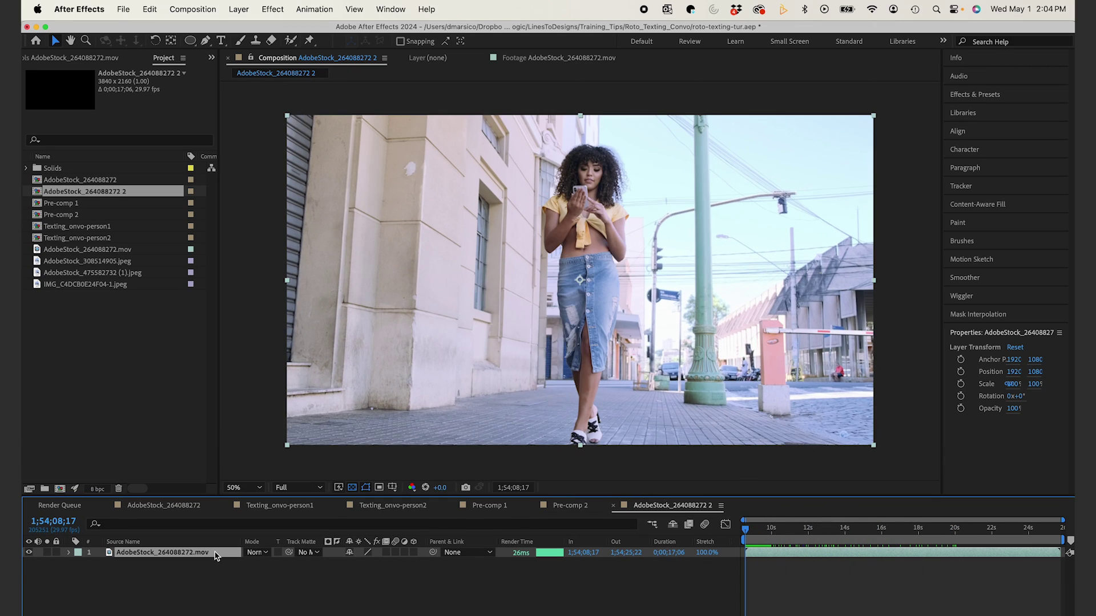
pyautogui.rightClick(215, 556)
pyautogui.moveTo(277, 504)
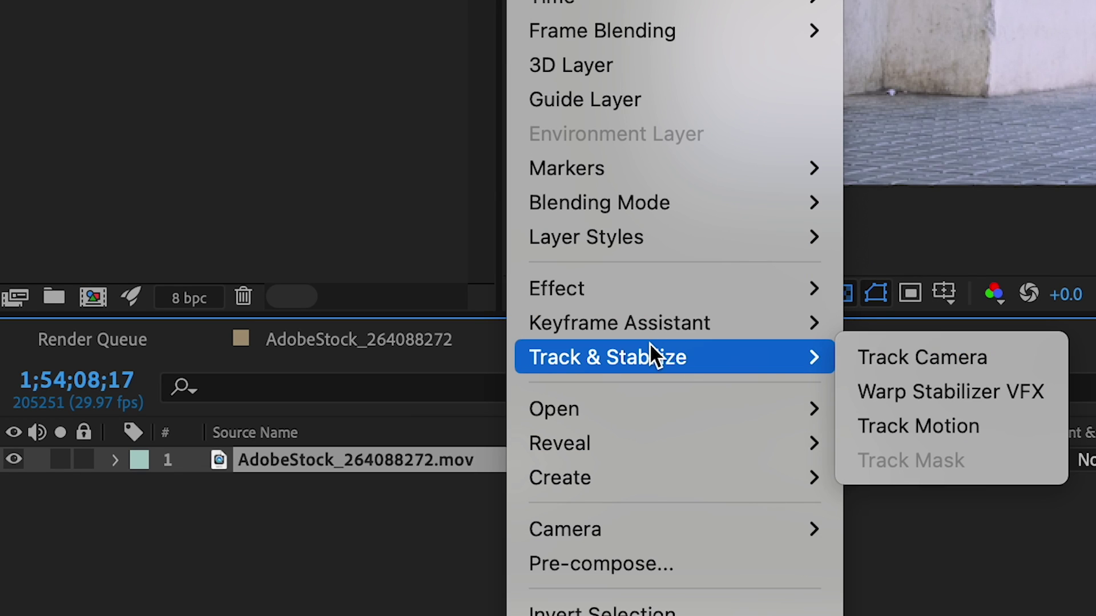
pyautogui.click(881, 357)
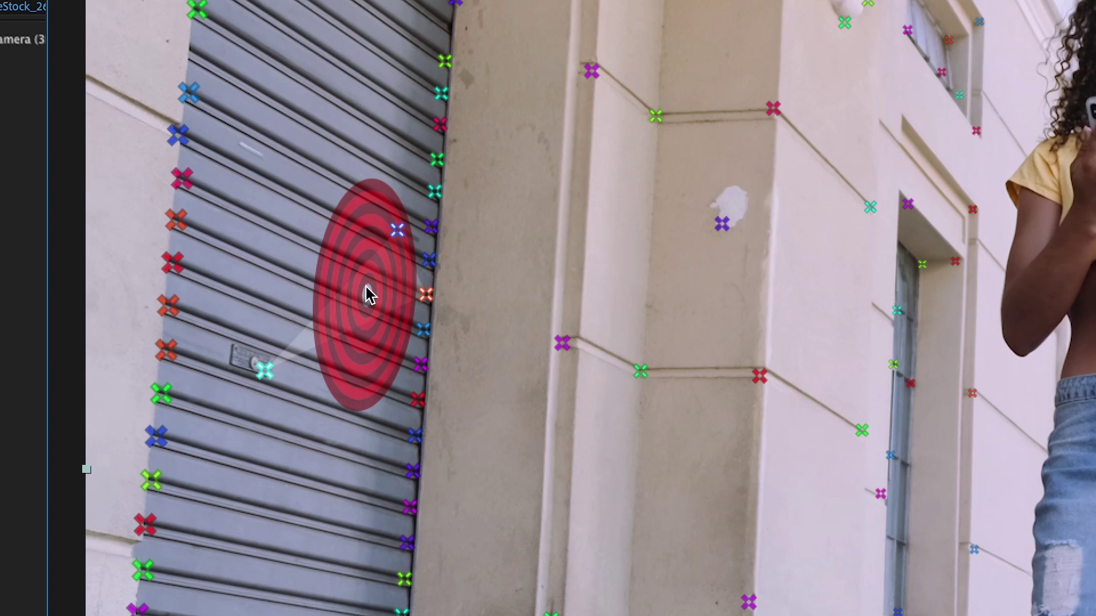
# - Create a tracked solid and camera on the metal roller shutter, and straighten the solid so it faces the viewer
pyautogui.rightClick(365, 293)
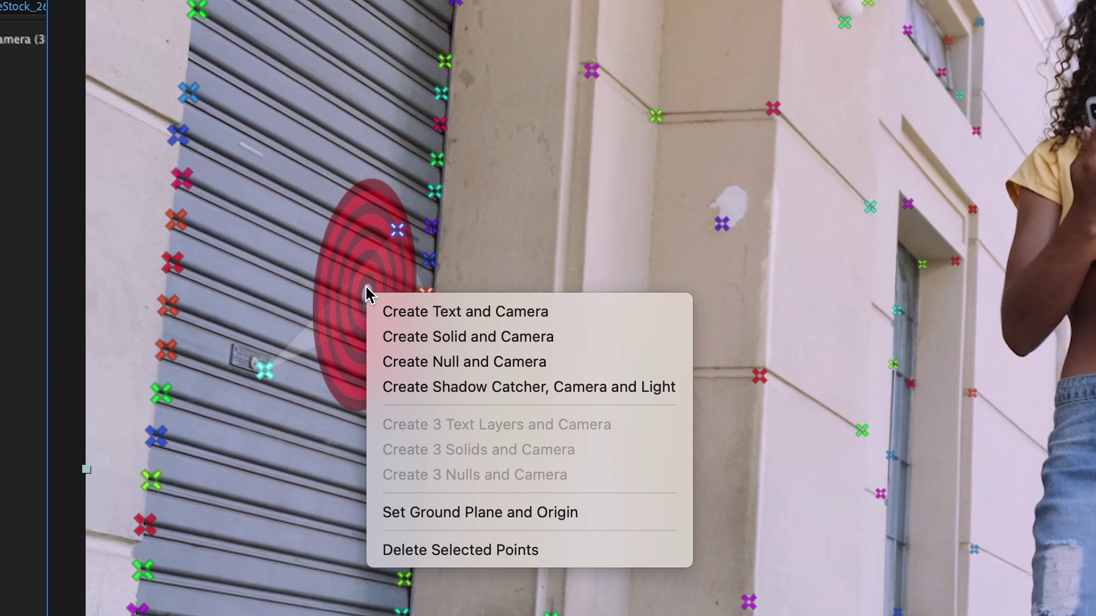
pyautogui.click(434, 338)
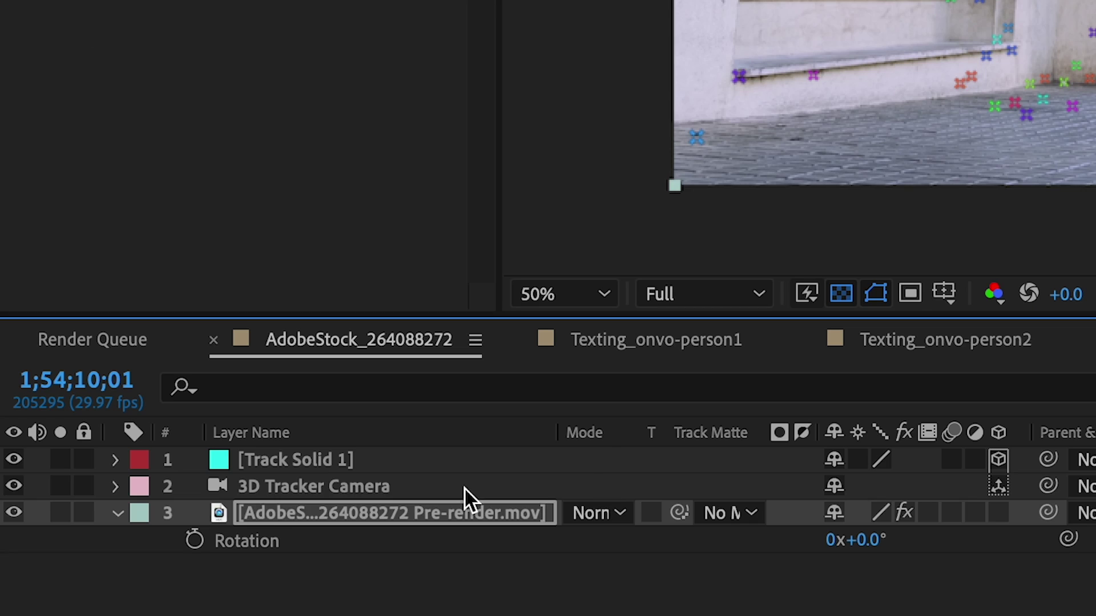
pyautogui.click(444, 469)
pyautogui.press('r')
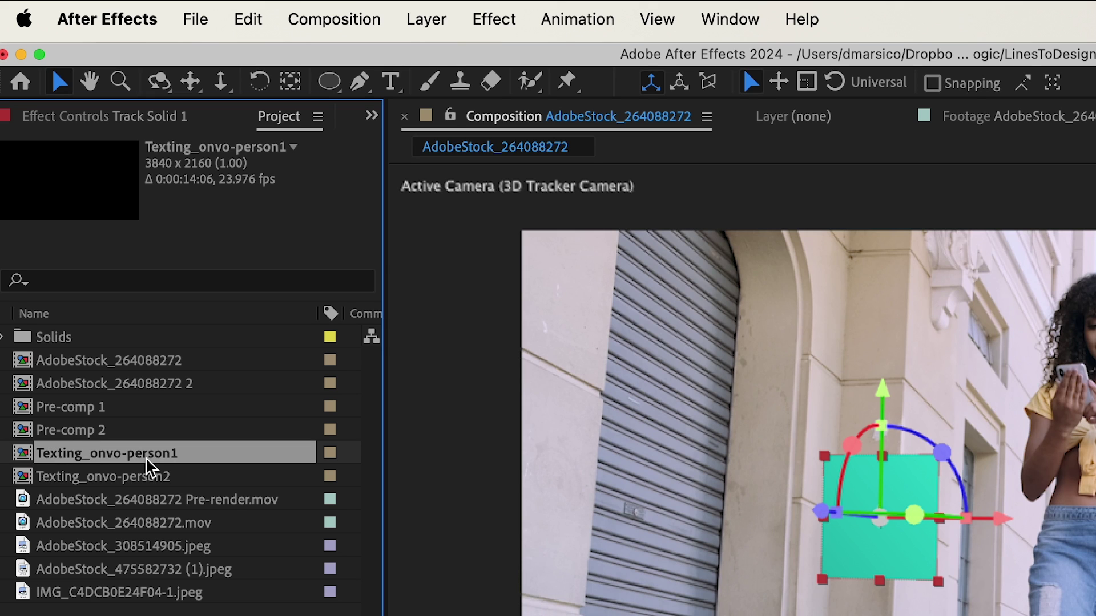
# - Replace Track Solid 1 with the Texting_onvo-person1 composition in the timeline
pyautogui.press('alt')
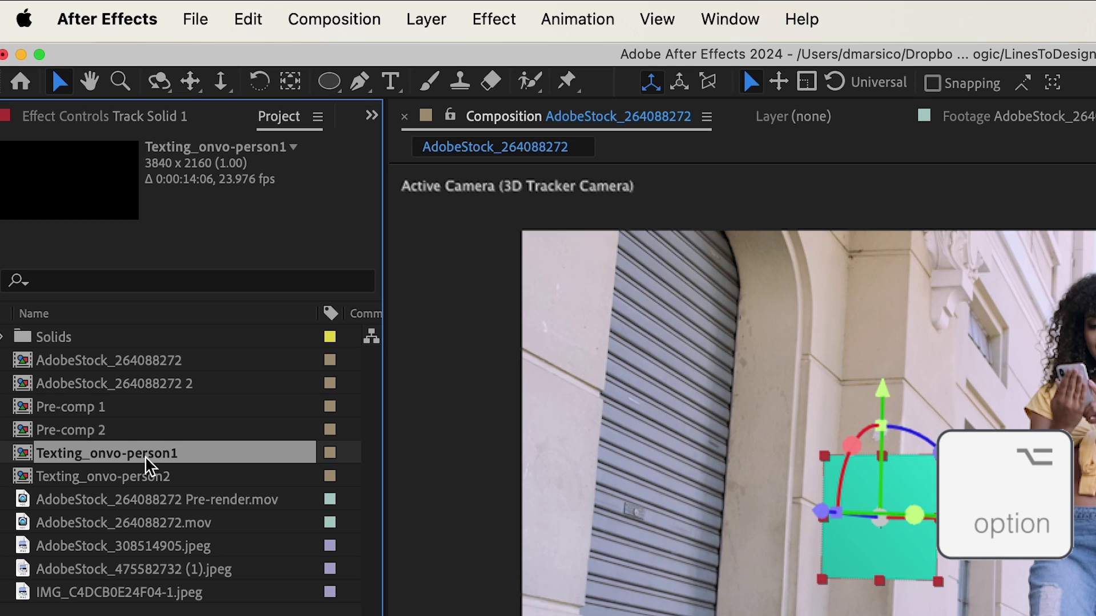
pyautogui.keyDown('alt'); pyautogui.click(147, 460); pyautogui.keyUp('alt')
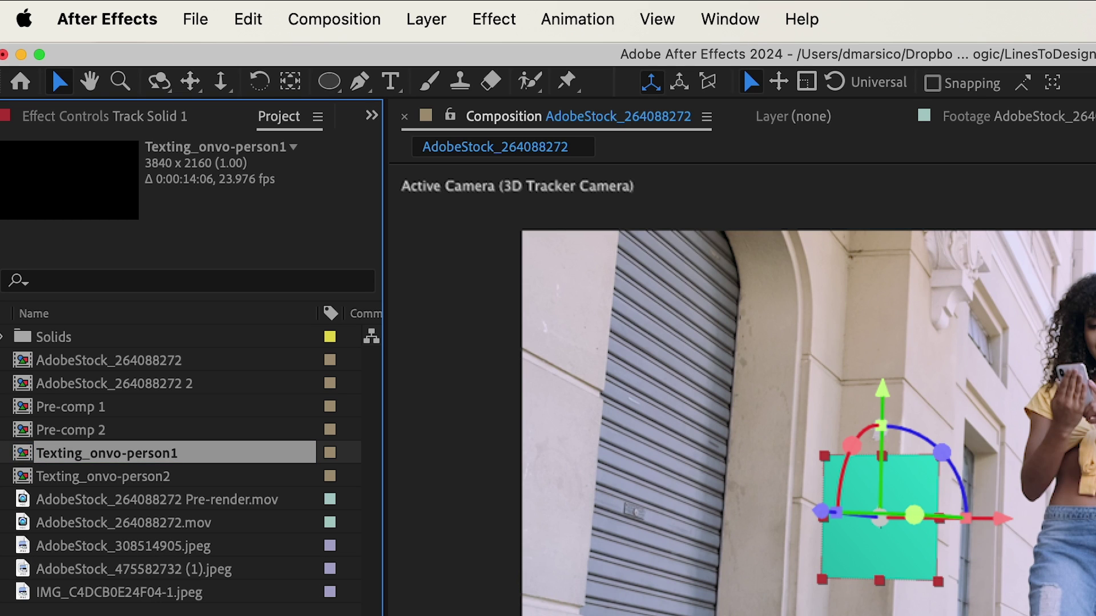
pyautogui.moveTo(146, 459); pyautogui.dragTo(130, 551)
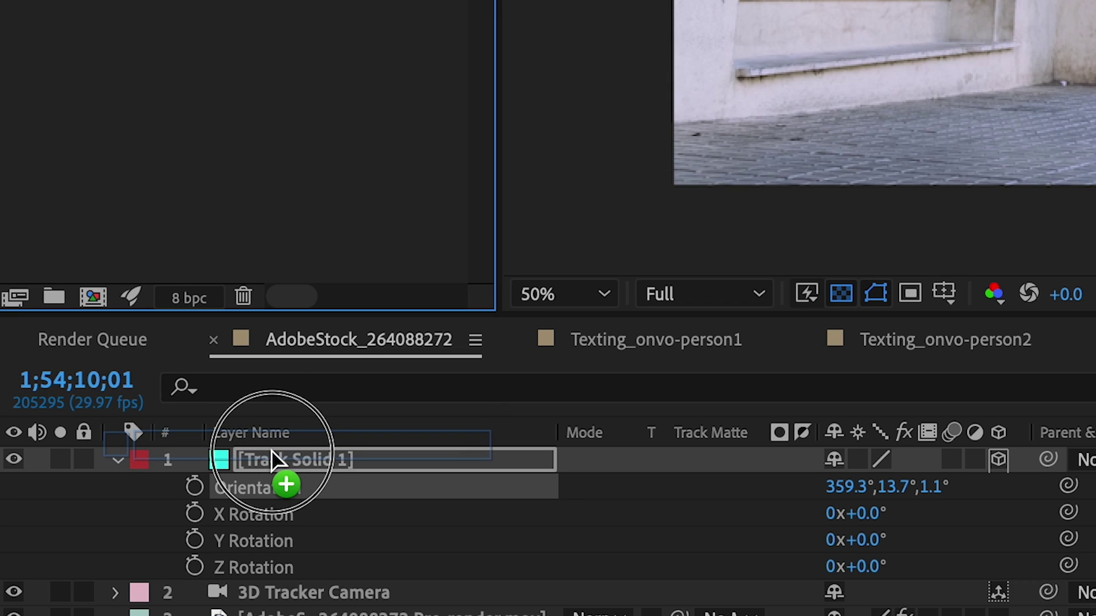
pyautogui.moveTo(271, 451); pyautogui.dragTo(272, 455)
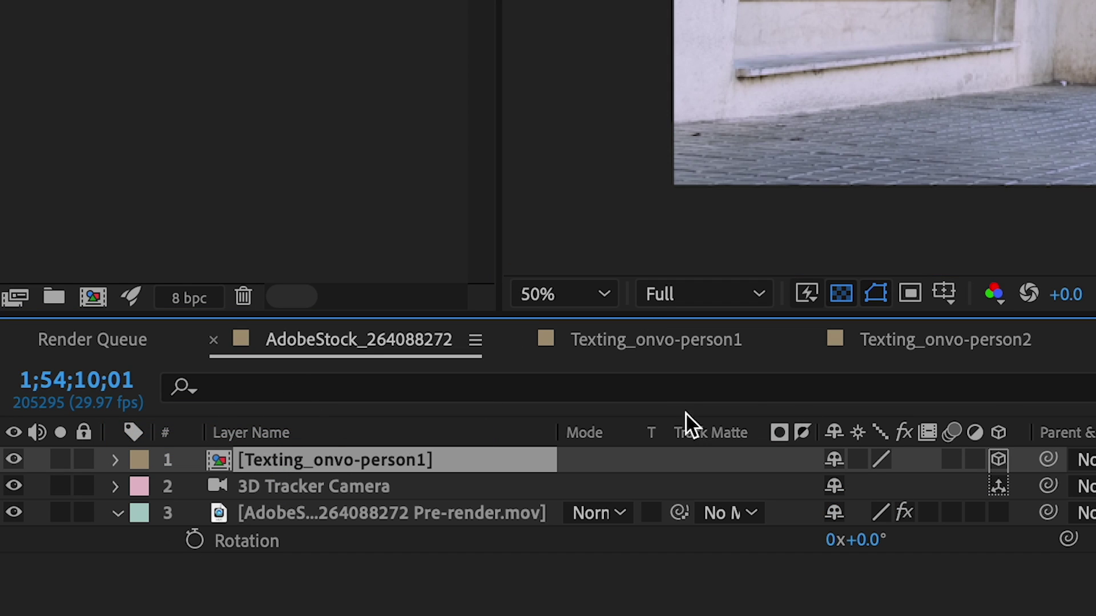
# - Enable time remapping on the Texting_onvo-person1 layer
pyautogui.click(502, 461)
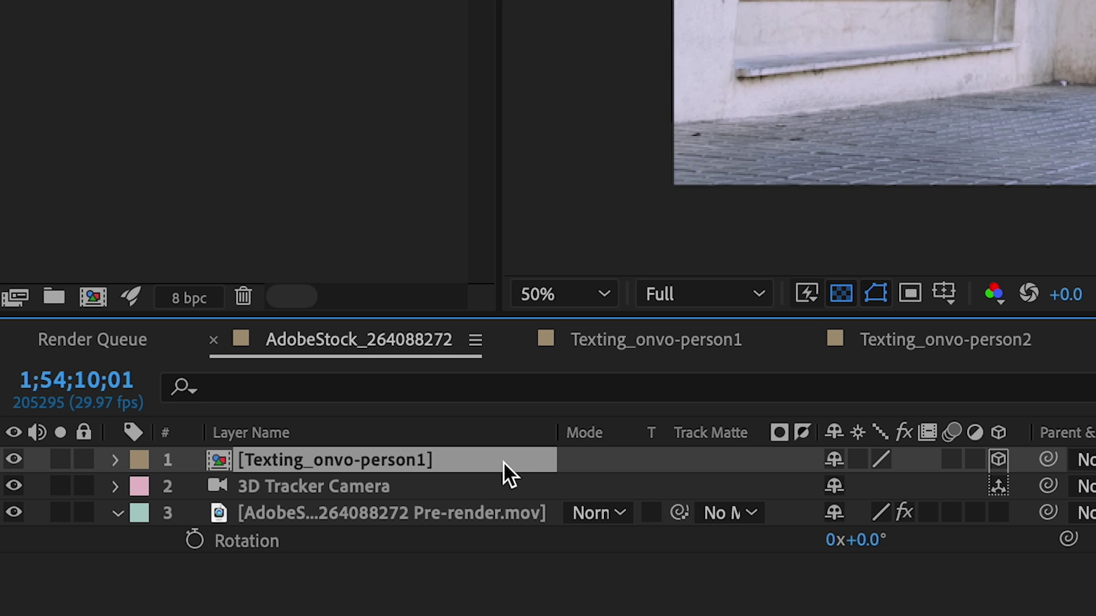
pyautogui.rightClick(221, 553)
pyautogui.moveTo(347, 371)
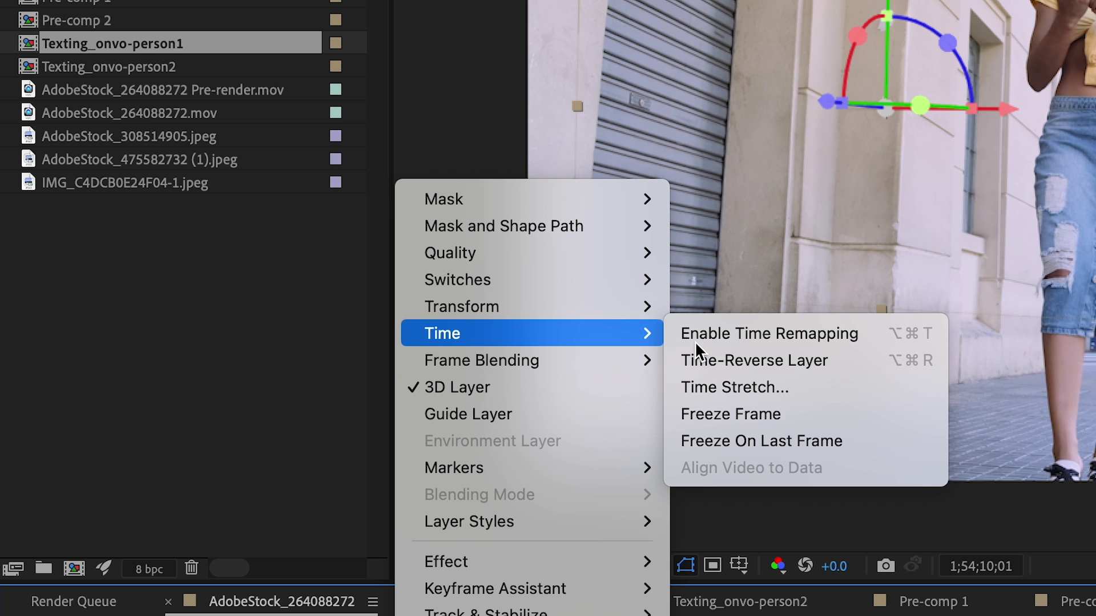
pyautogui.click(839, 336)
pyautogui.click(776, 615)
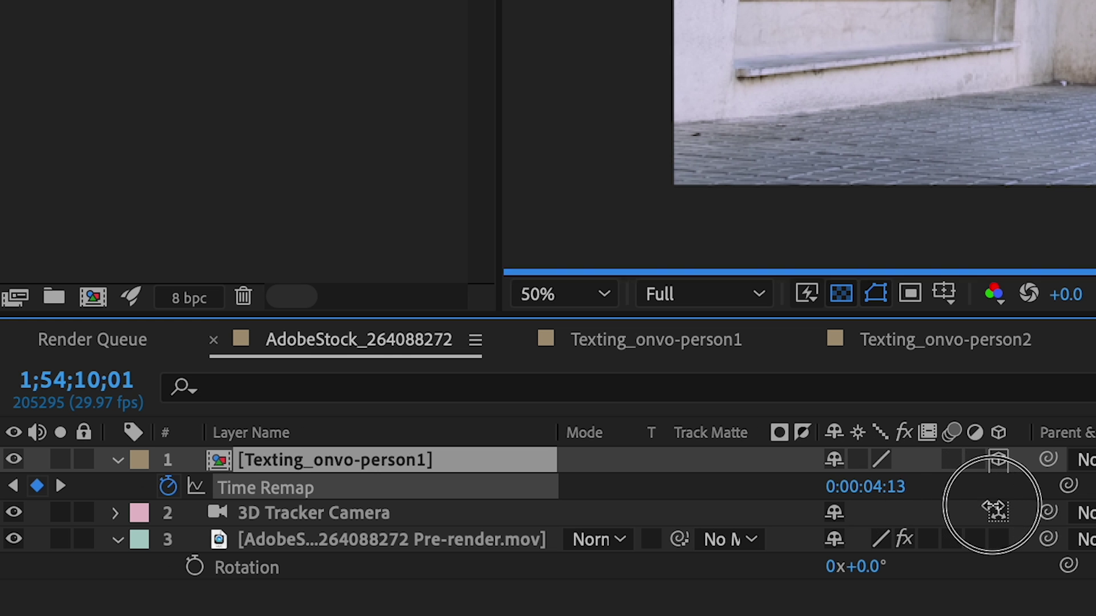
# - Set the Y Rotation of the Texting_onvo-person1 layer to -5° and preview the tracked blue bubble
pyautogui.moveTo(995, 509); pyautogui.dragTo(969, 509)
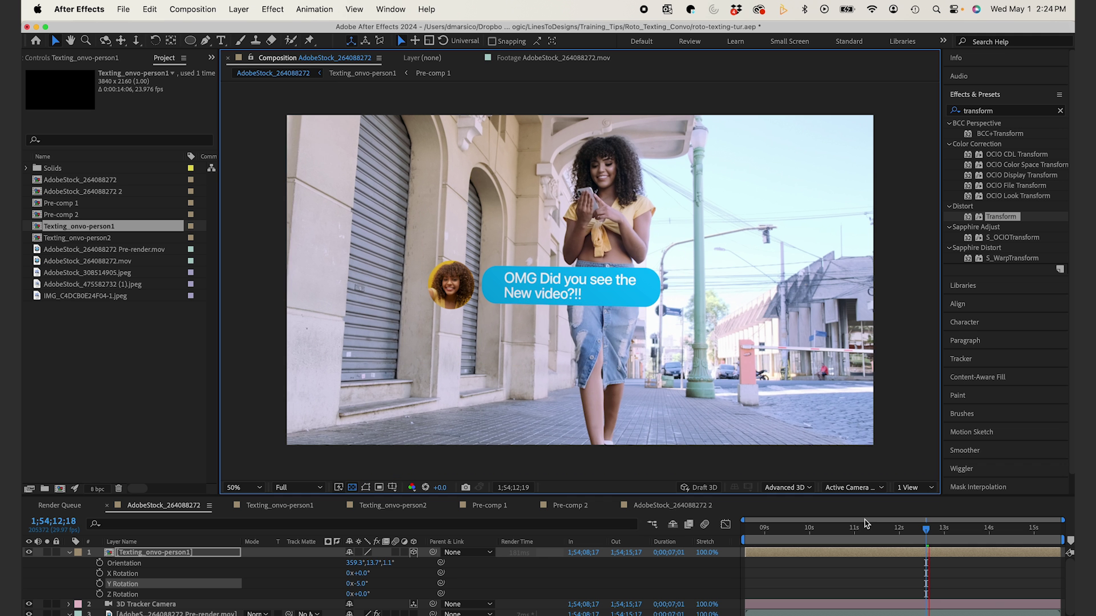
pyautogui.moveTo(926, 528); pyautogui.dragTo(794, 545)
pyautogui.press('space')
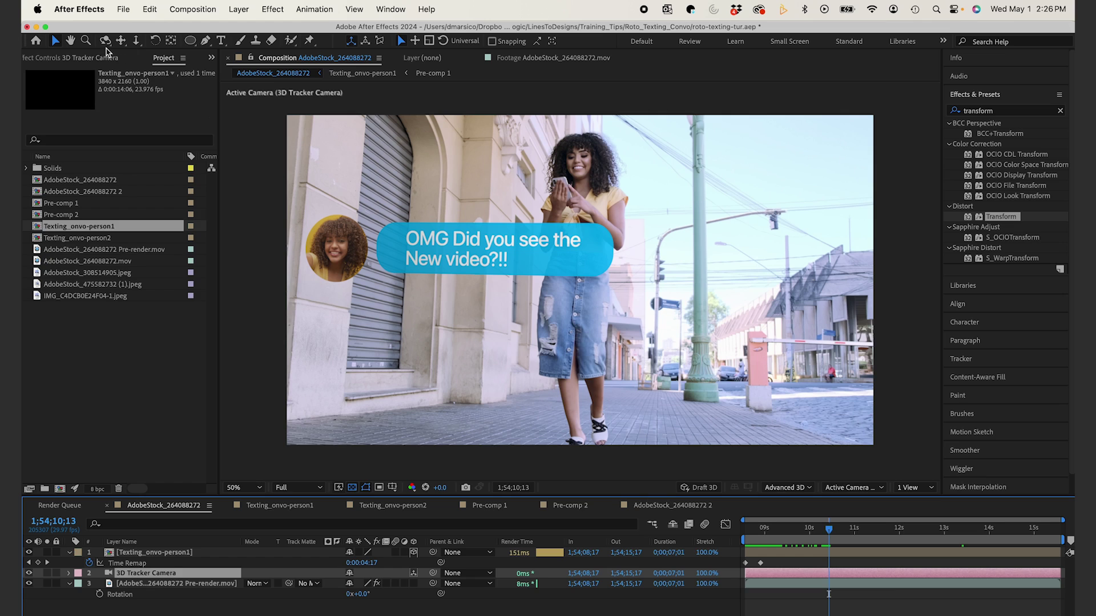
# - Create another solid from the pavement track points near the green pole, using the Pre-render.mov layer's camera track
pyautogui.click(81, 59)
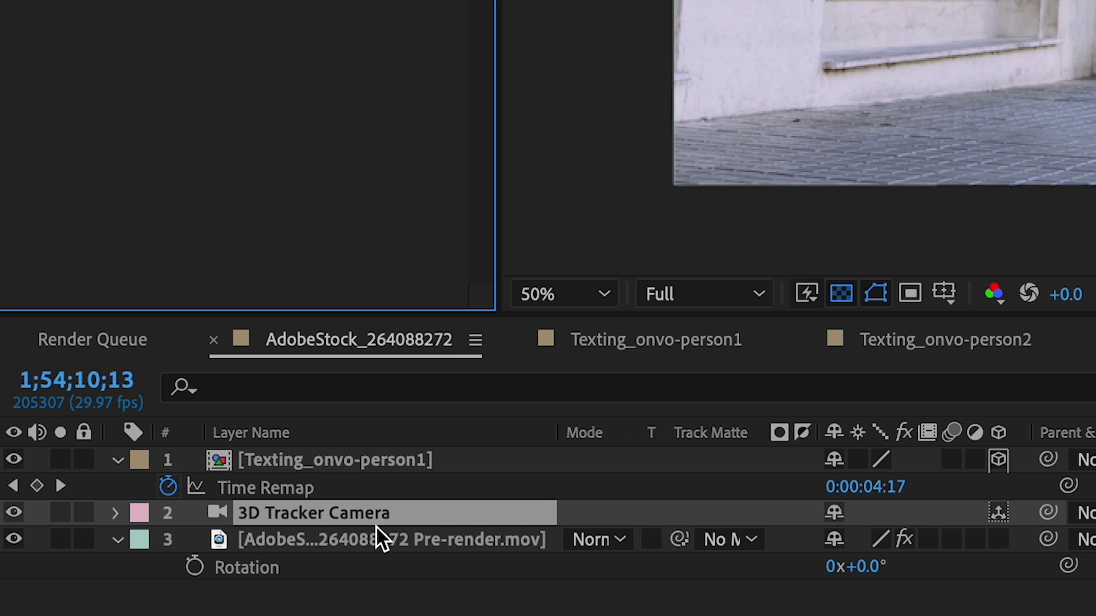
pyautogui.click(173, 583)
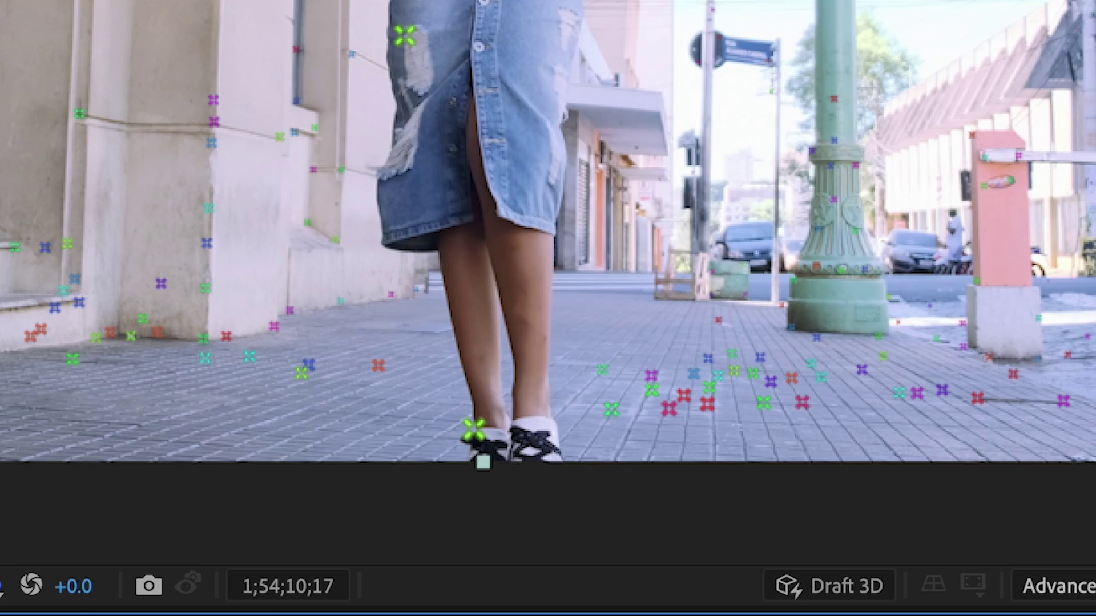
pyautogui.rightClick(824, 404)
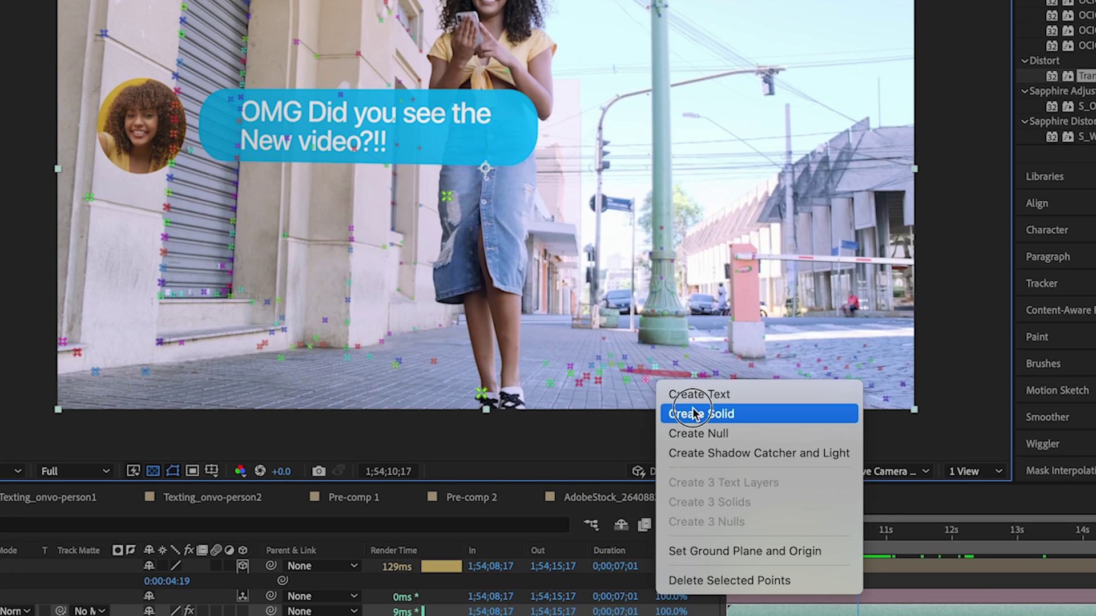
pyautogui.click(694, 414)
# - Stand the new track solid upright with Orientation 4.7°, 8.8°, 1.9° and raise it in front of the green pole
pyautogui.press('r')
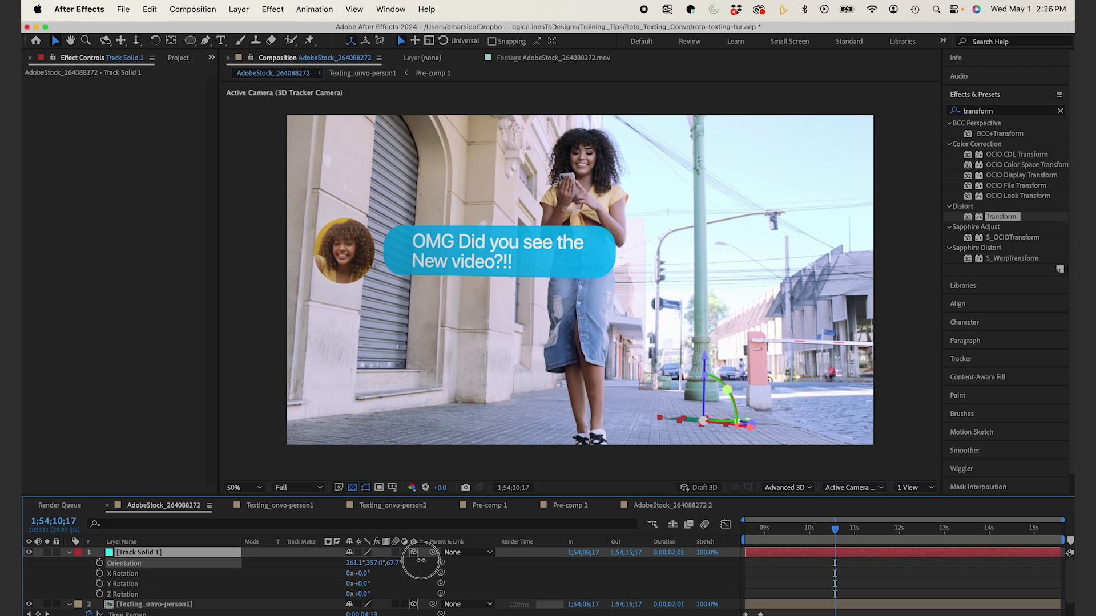
pyautogui.moveTo(363, 563); pyautogui.dragTo(422, 564)
pyautogui.moveTo(739, 394); pyautogui.dragTo(721, 296)
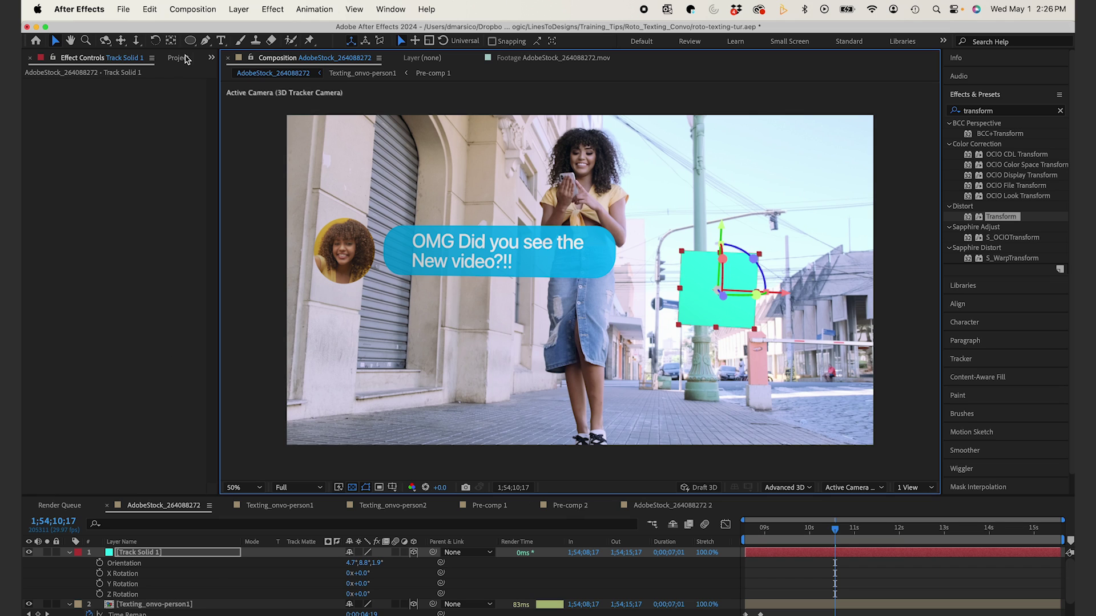
# - Replace the upright track solid with the Texting_onvo-person2 composition
pyautogui.click(186, 60)
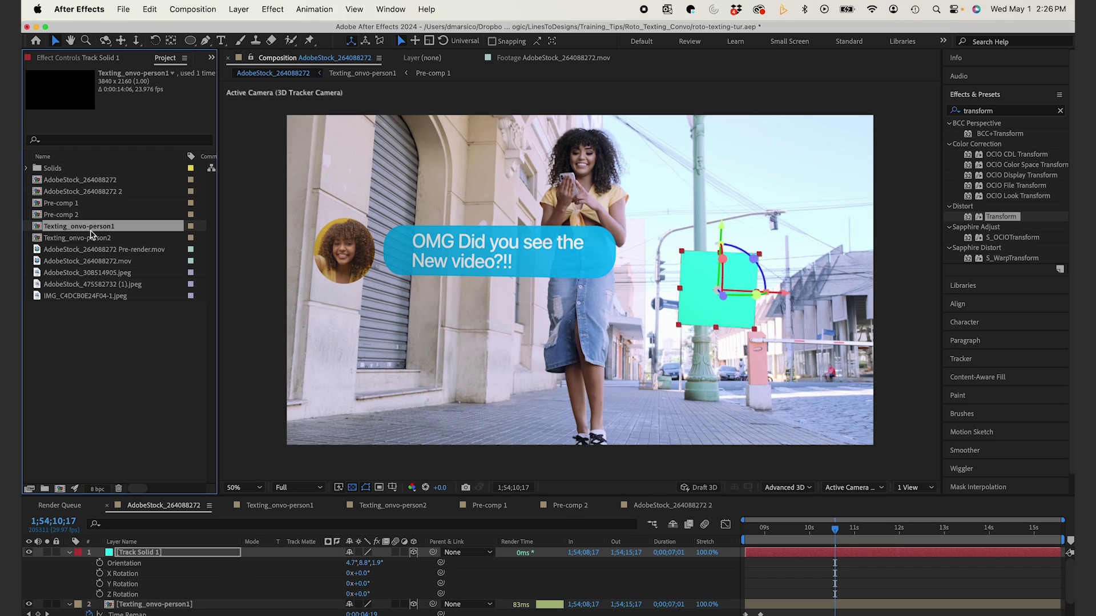
pyautogui.click(91, 239)
pyautogui.moveTo(83, 240); pyautogui.dragTo(137, 565)
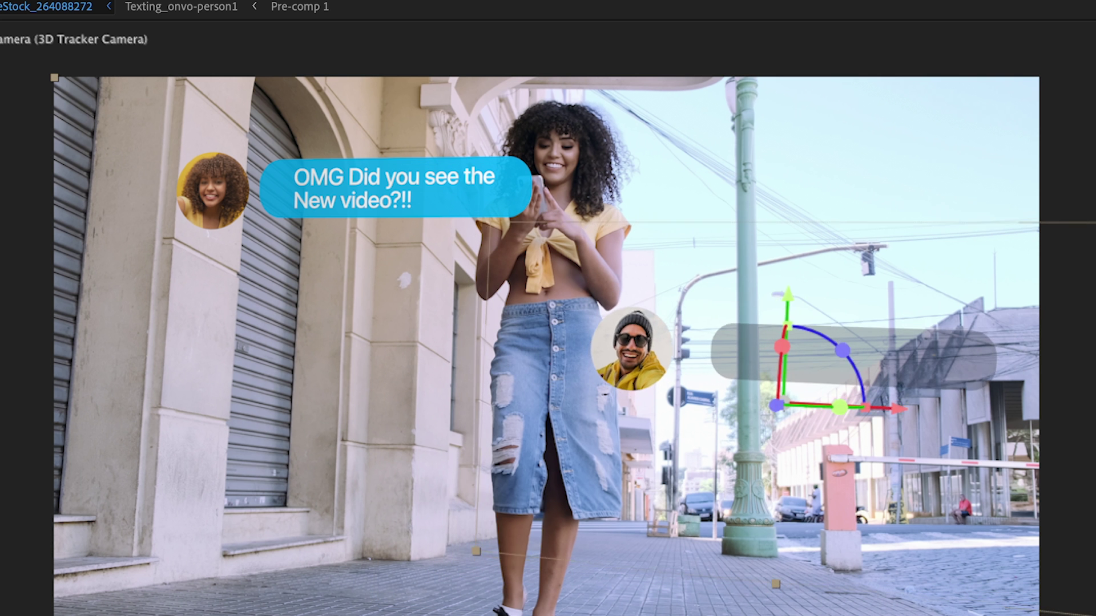
# - Reposition the second person's message bubble beside the woman and preview the tracked shot
pyautogui.moveTo(783, 294); pyautogui.dragTo(799, 249)
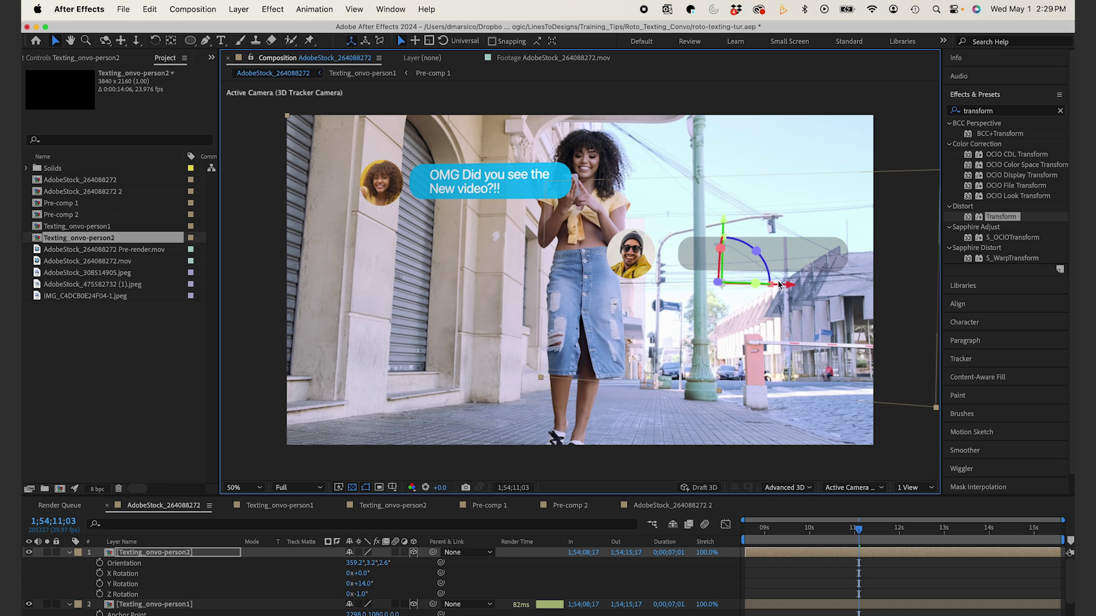
pyautogui.moveTo(779, 284); pyautogui.dragTo(798, 284)
pyautogui.press('space')
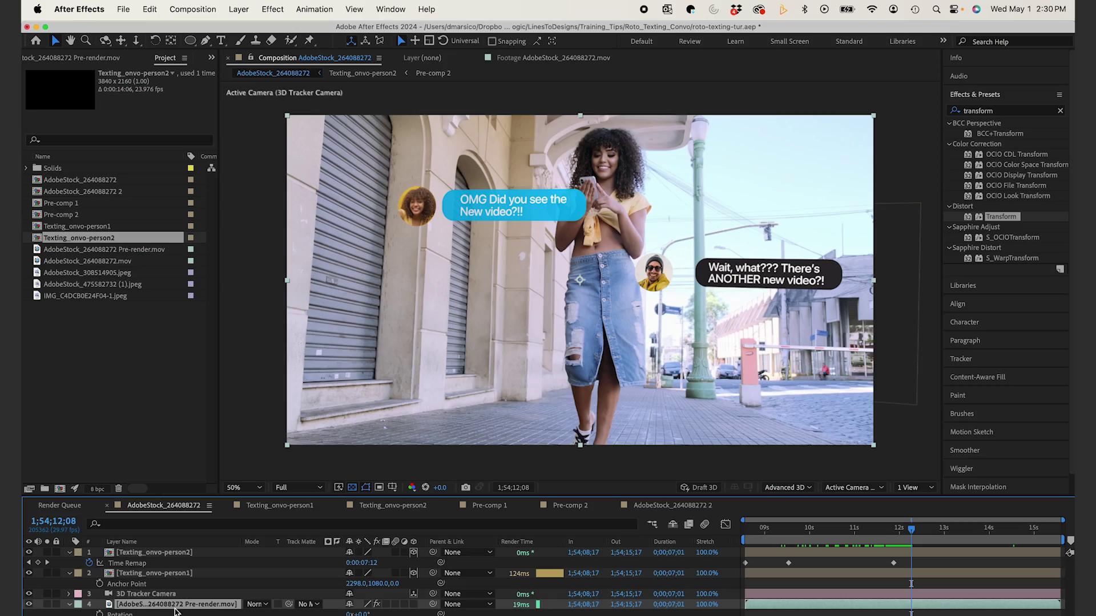
# - Paint a Roto Brush selection over the woman in the Pre-render.mov layer and check its matte with the alpha overlay
pyautogui.doubleClick(174, 604)
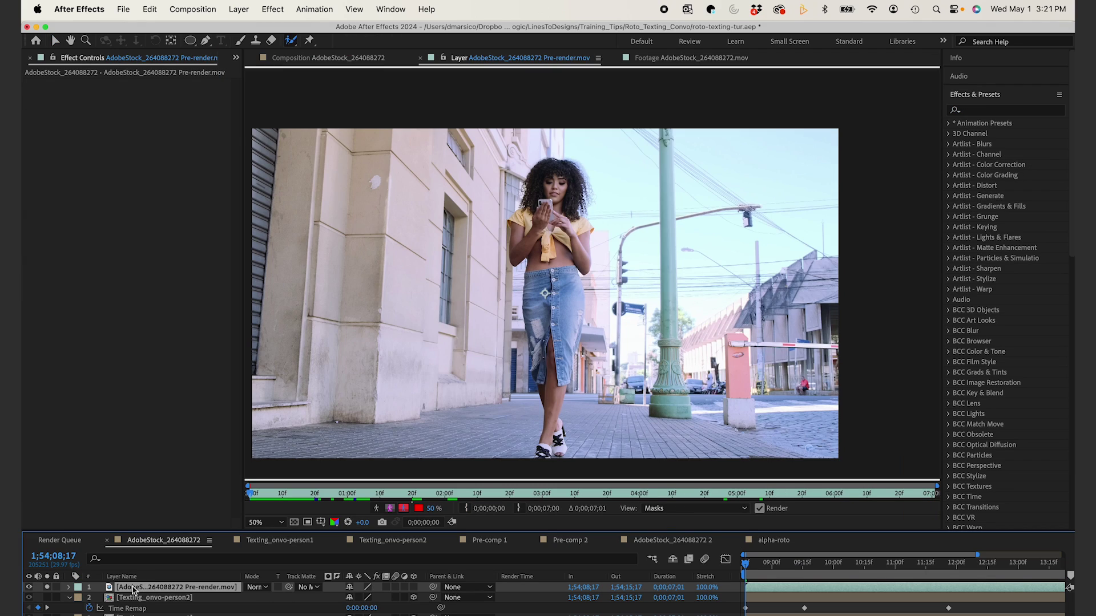
pyautogui.hotkey('alt', 'w')
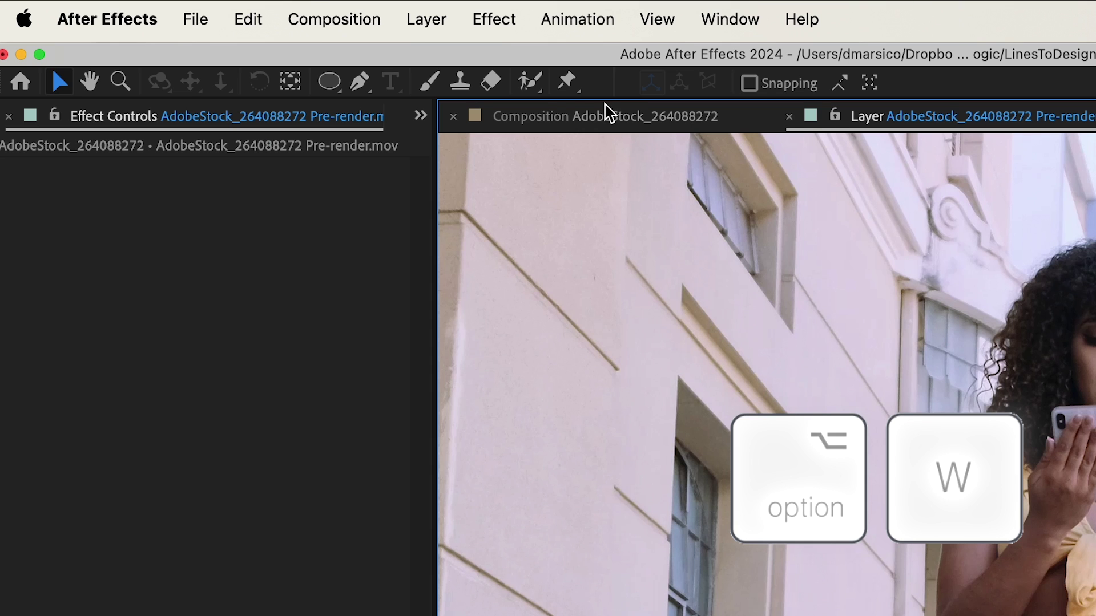
pyautogui.click(533, 87)
pyautogui.moveTo(1093, 265)
pyautogui.mouseDown()
pyautogui.moveTo(1059, 279)
pyautogui.moveTo(1010, 350)
pyautogui.mouseUp()
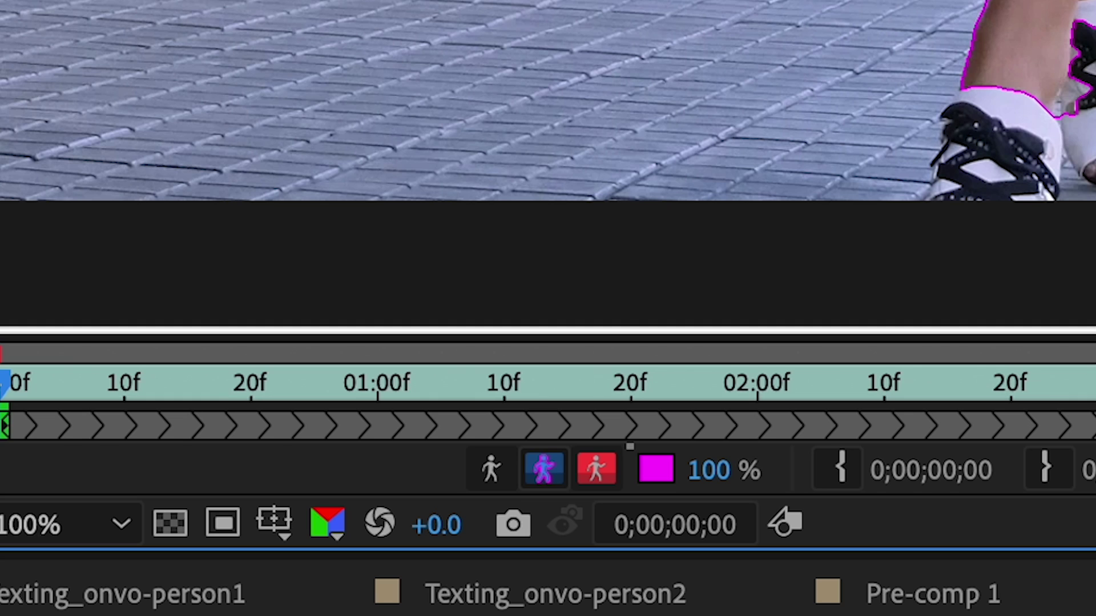
pyautogui.click(598, 473)
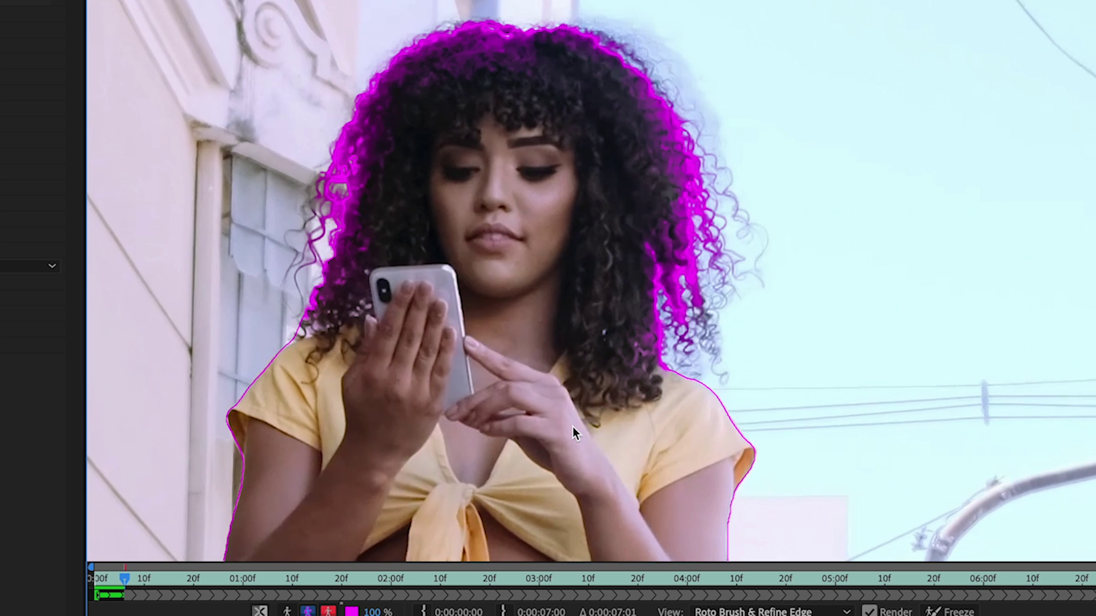
pyautogui.click(328, 611)
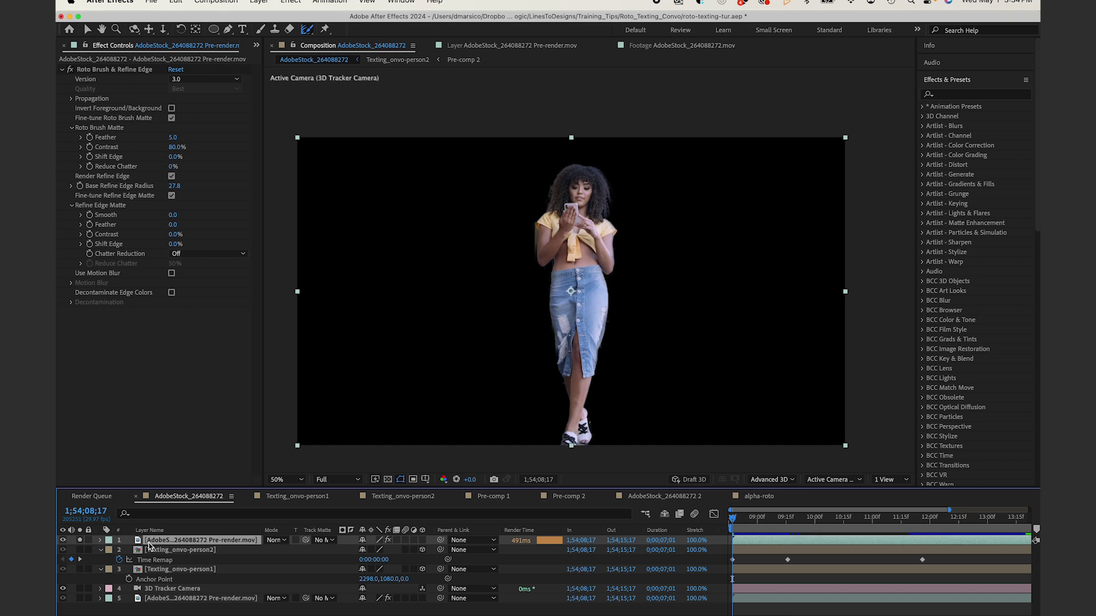
# - Add the isolated-woman composition to the render queue and set up its output module to include alpha
pyautogui.click(151, 2)
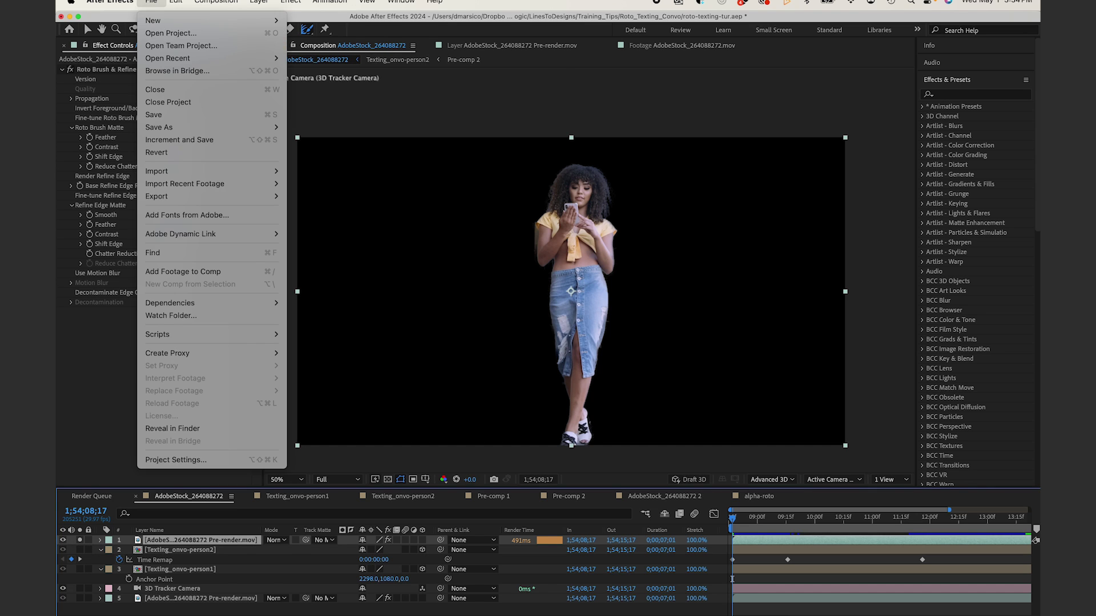
pyautogui.moveTo(185, 200)
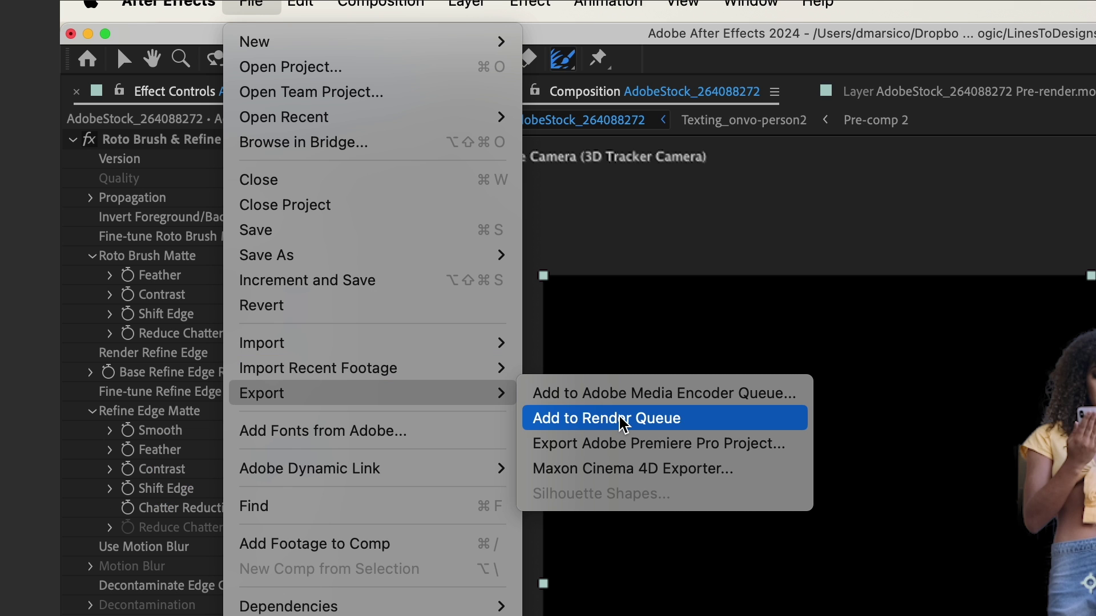
pyautogui.click(623, 424)
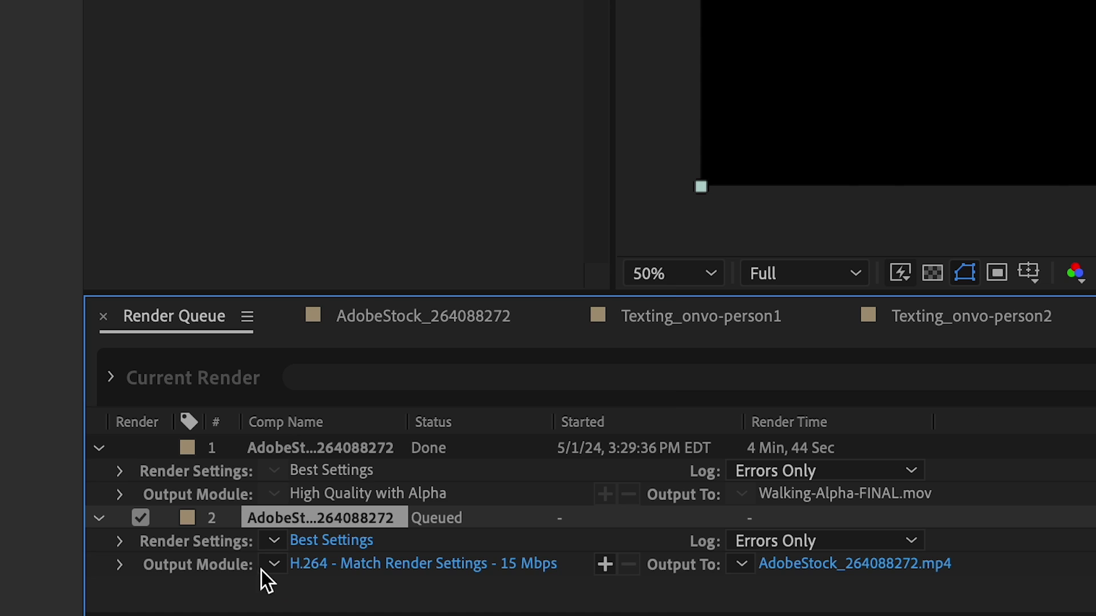
pyautogui.click(261, 570)
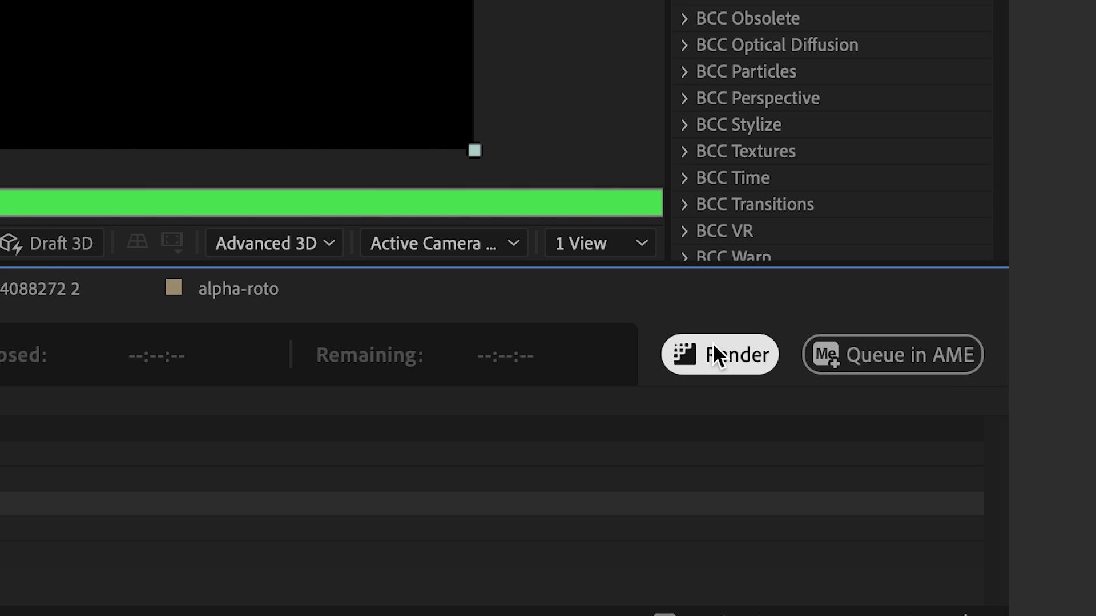
pyautogui.click(713, 353)
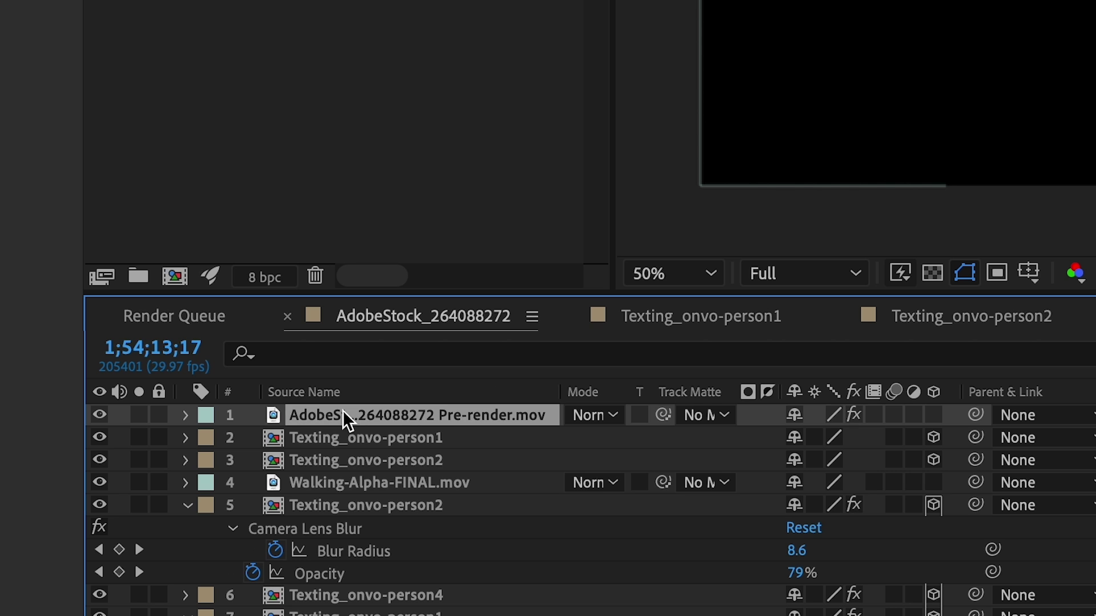
# - Delete the Roto Brush & Refine Edge effect and place Walking-Alpha-FINAL.mov in the AdobeStock_264088272 timeline
pyautogui.press('Delete')
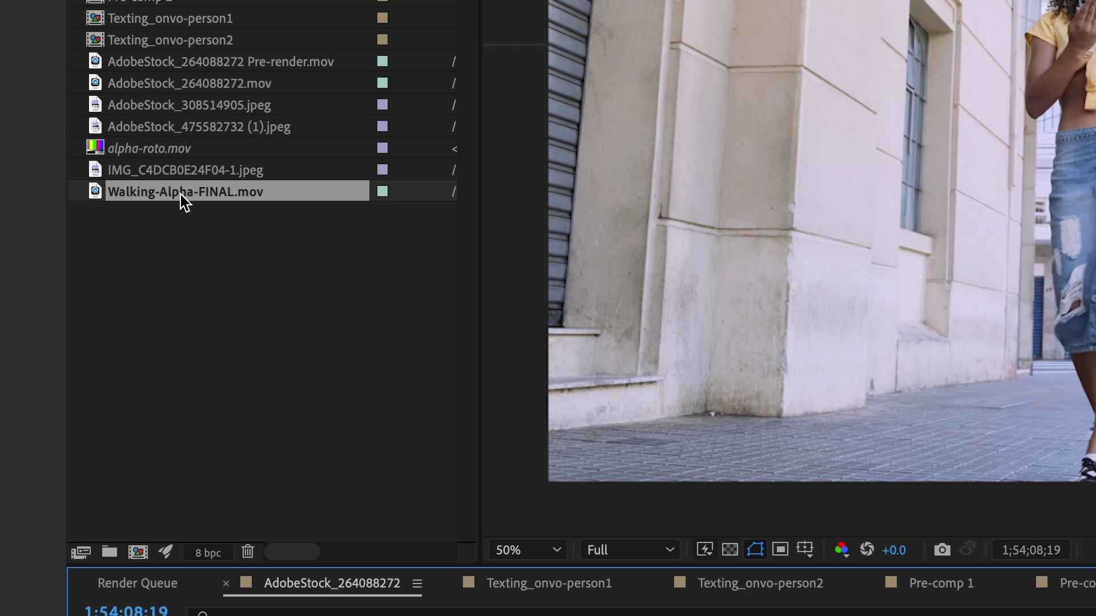
pyautogui.moveTo(113, 302); pyautogui.dragTo(176, 538)
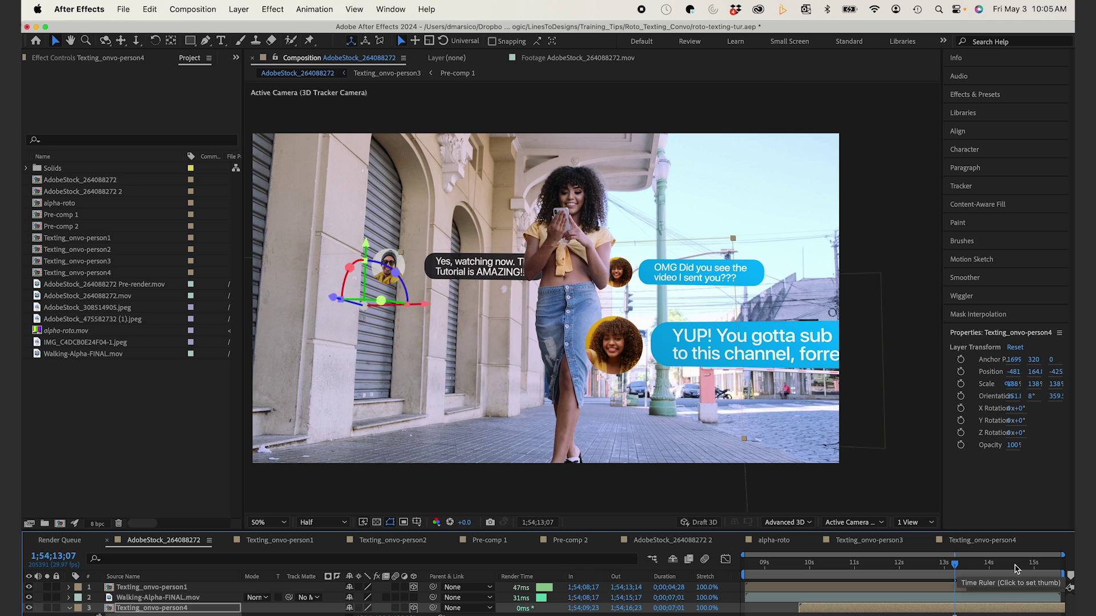
# - Find the Camera Lens Blur effect and apply it to one of the message layers in the timeline
pyautogui.scroll(1, 664, 383)
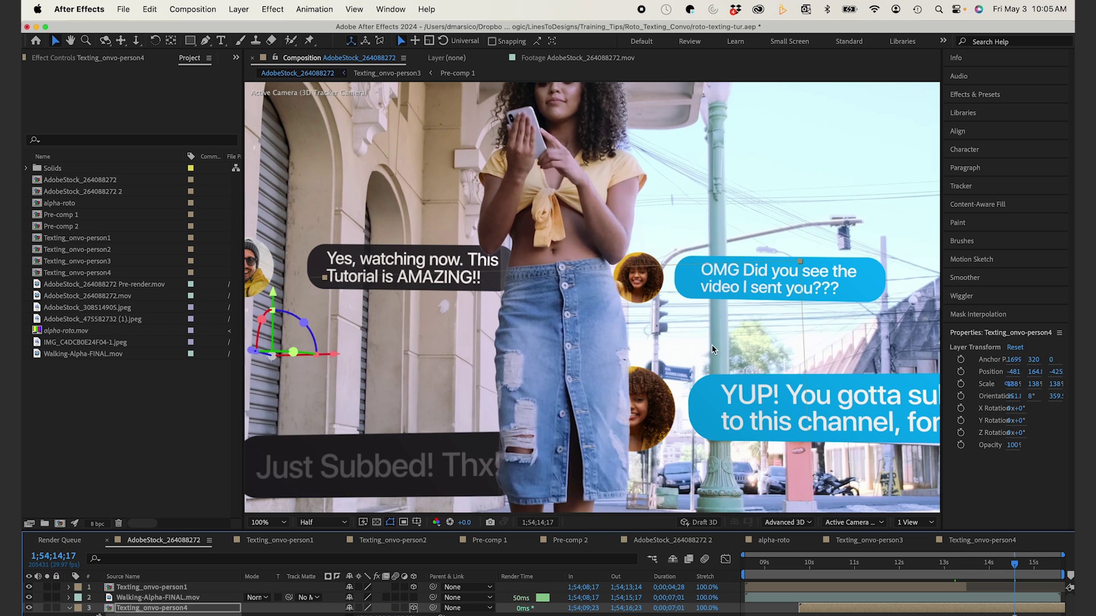
pyautogui.write('camera le')
pyautogui.write('ns')
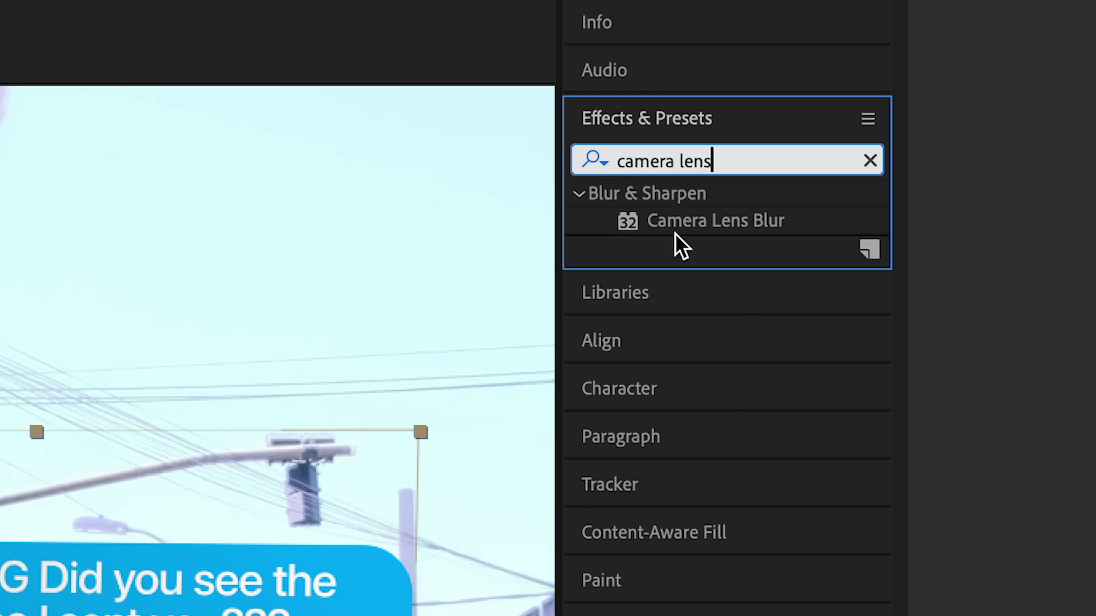
pyautogui.moveTo(985, 139); pyautogui.dragTo(838, 613)
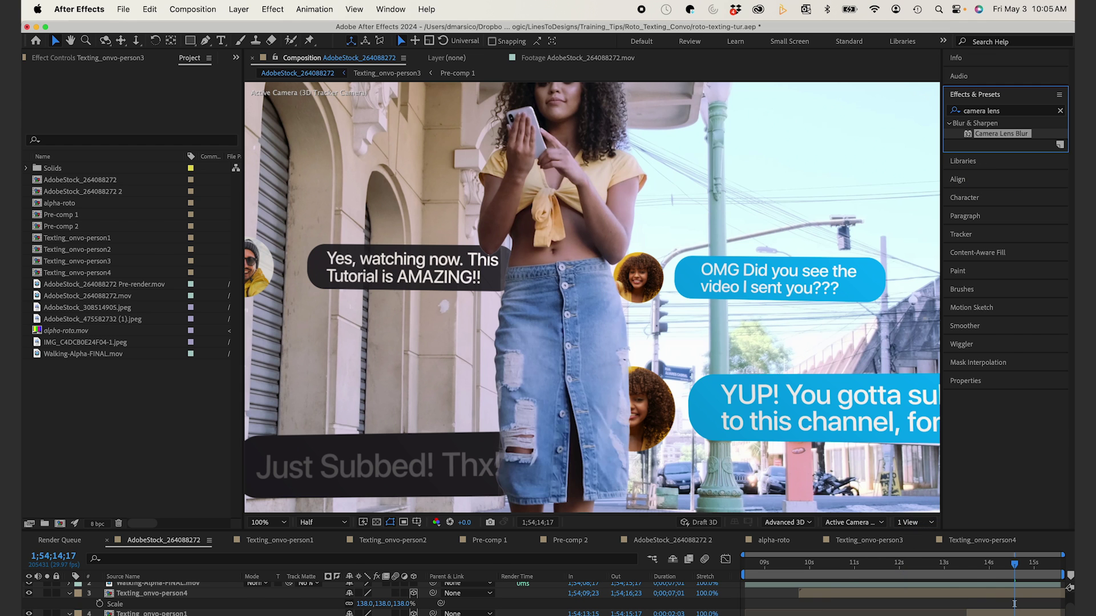